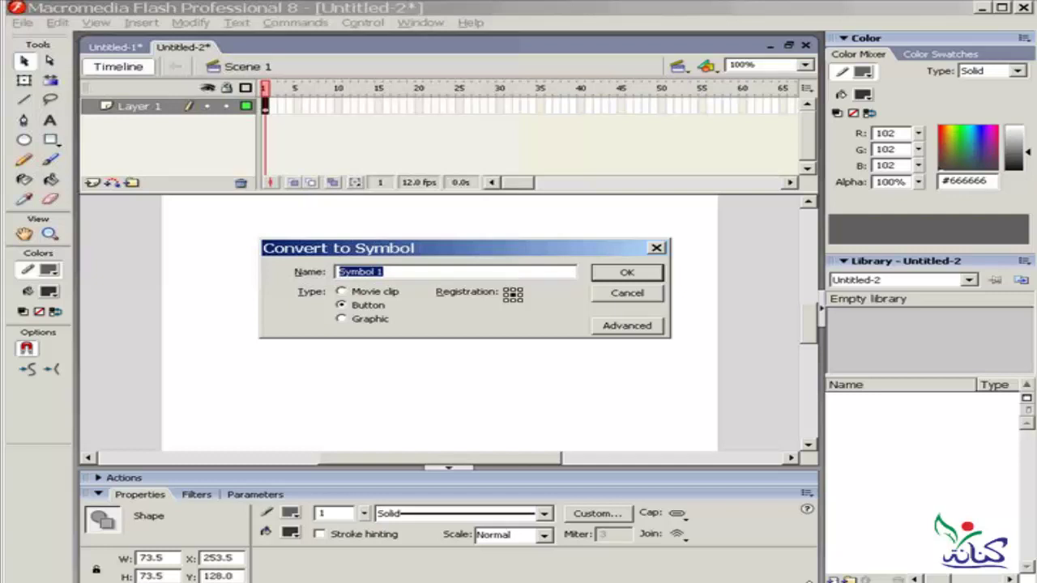
Move the Convert to Symbol dialog aside to see the grey circle, then cancel the conversion
drag(572, 248, 564, 359)
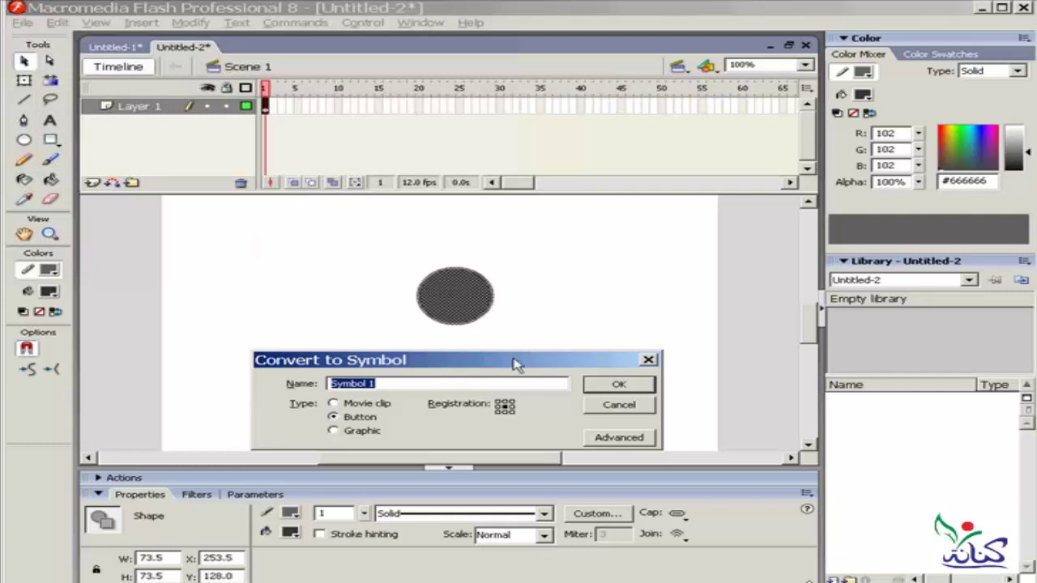
drag(515, 362, 517, 355)
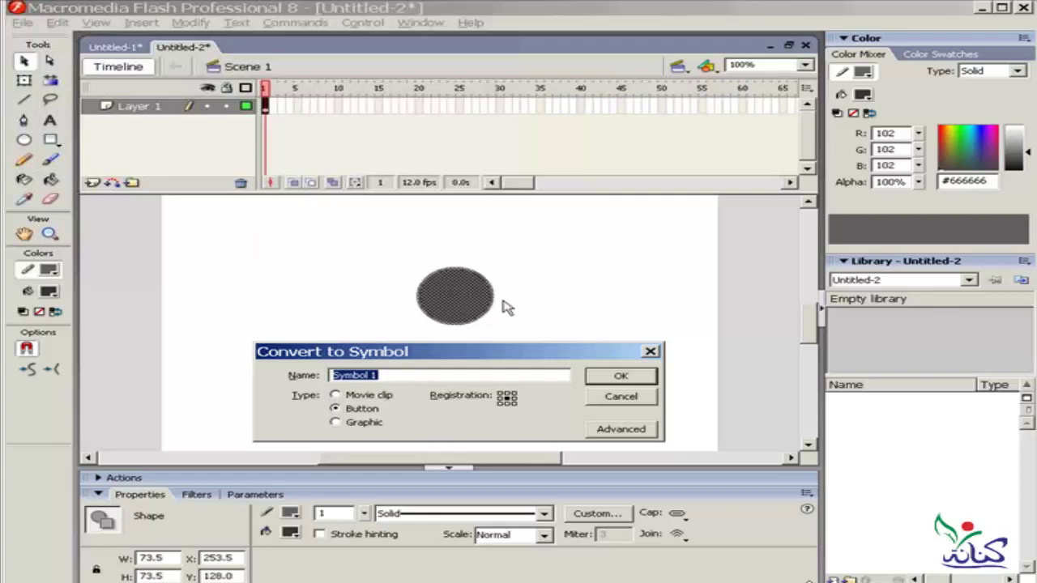
click(645, 401)
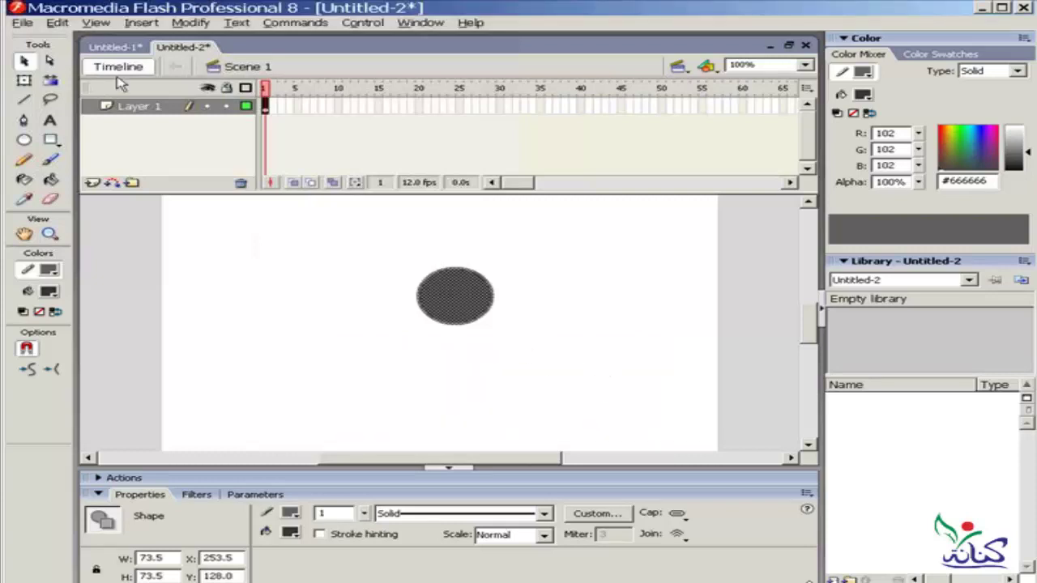
In Untitled-1, move the green up button higher and slightly to the right, then deselect it
click(115, 47)
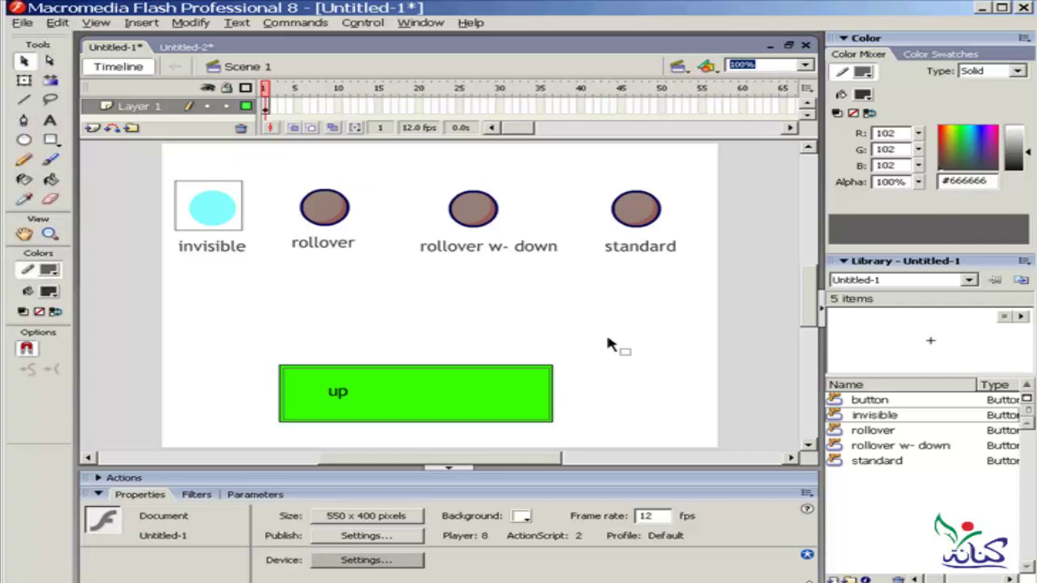
drag(620, 324, 220, 441)
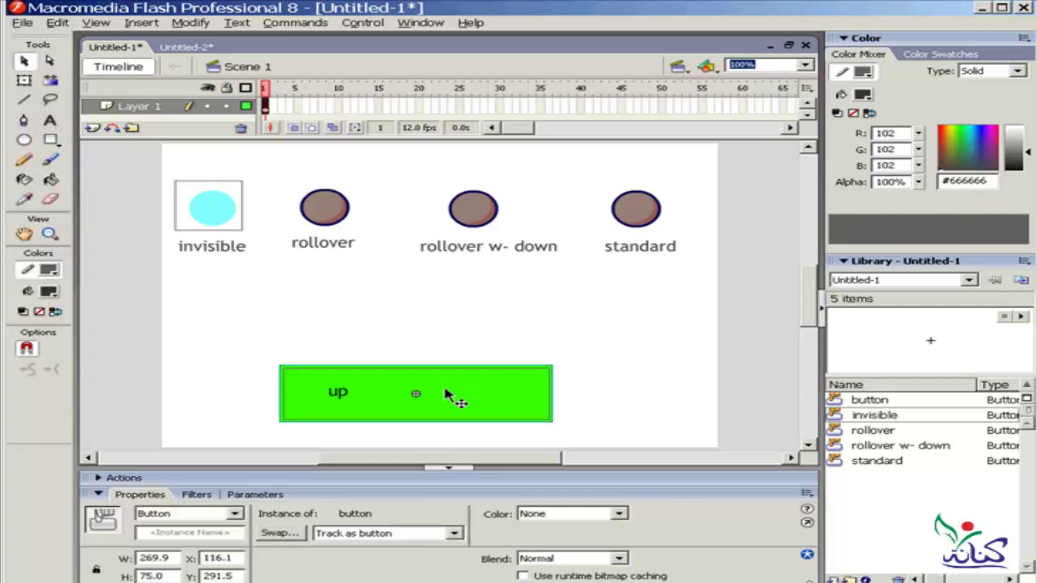
drag(499, 390, 511, 353)
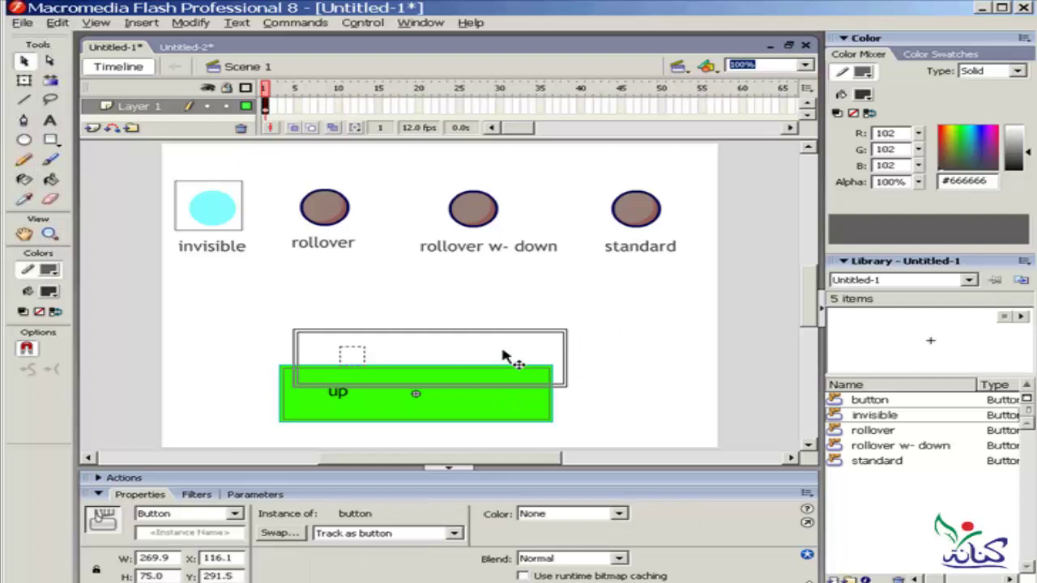
click(654, 368)
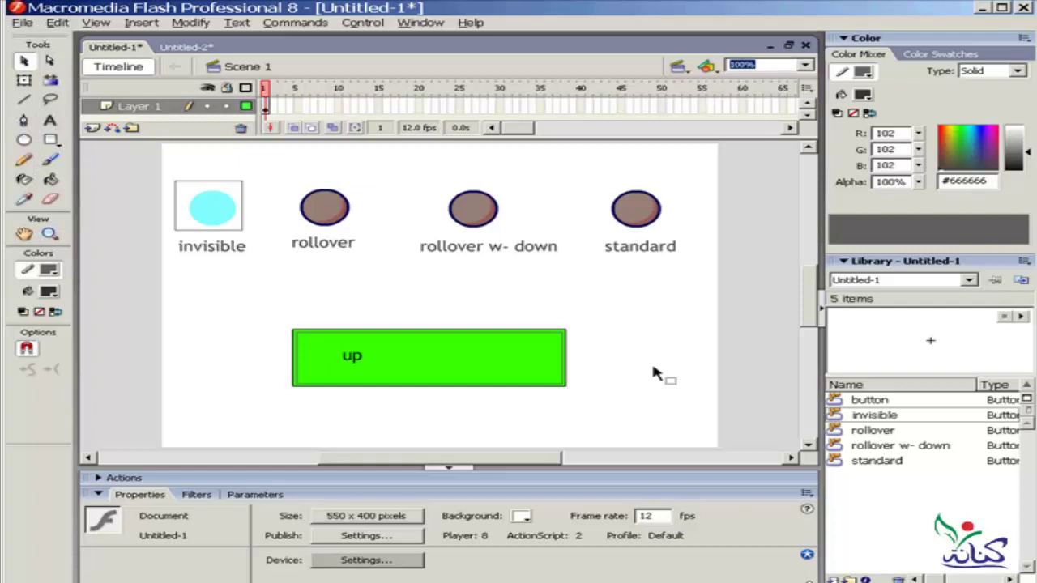
double_click(425, 362)
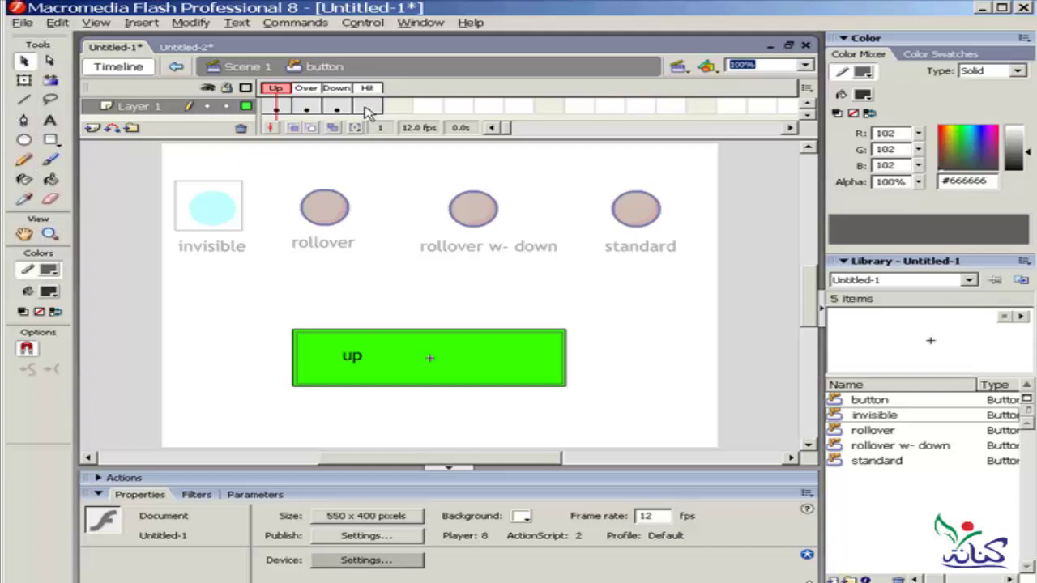
Return to the main scene and run Test Movie (Ctrl+Enter) on Untitled-1
click(243, 68)
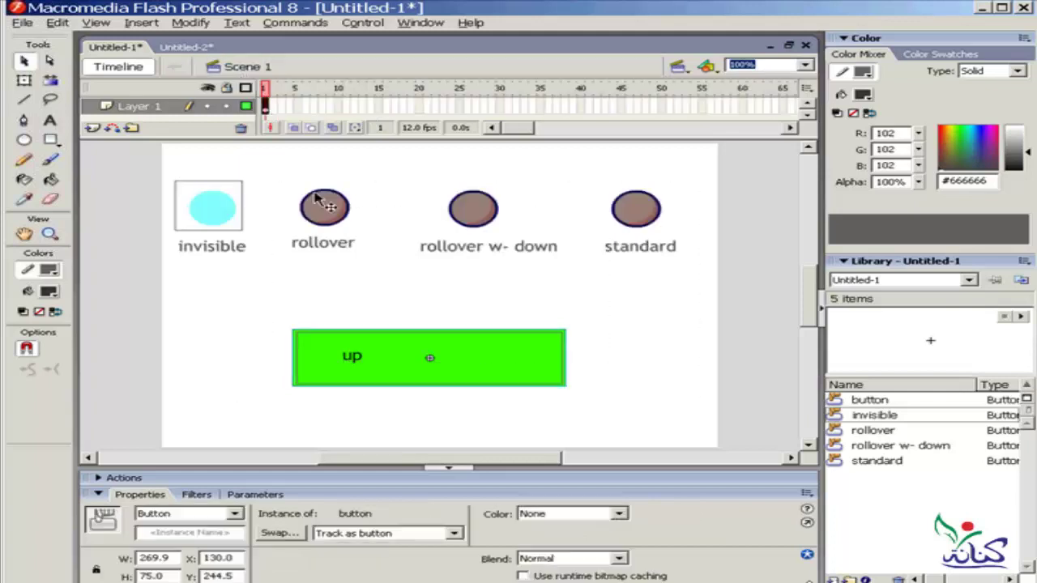
click(602, 284)
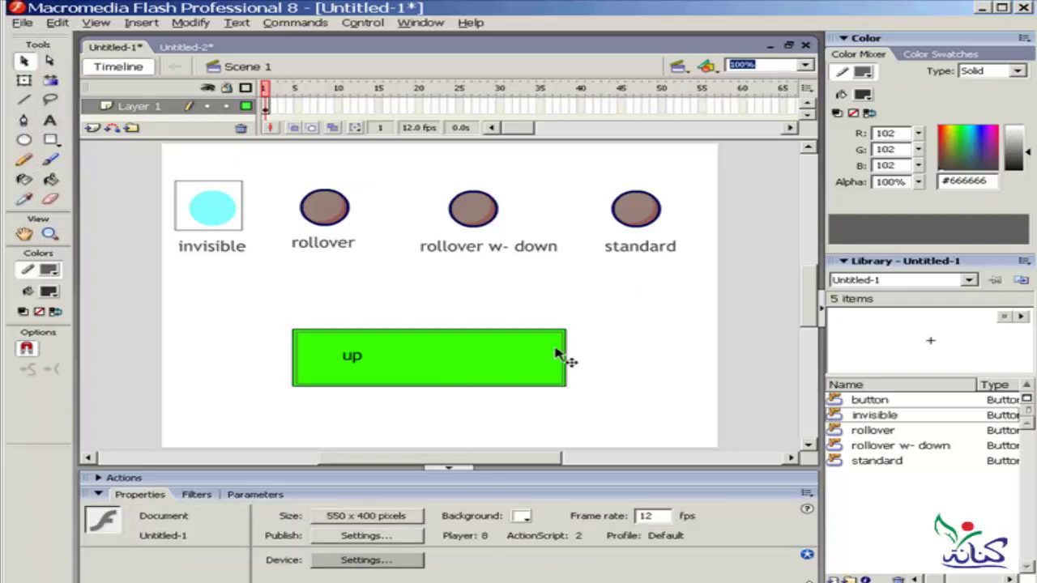
key(ctrl+Return)
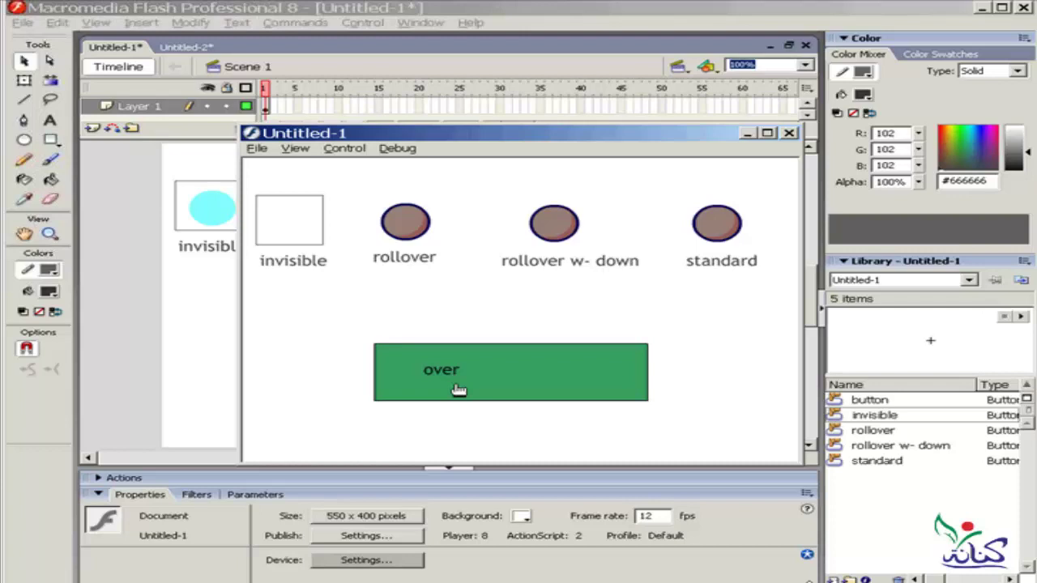
click(457, 391)
click(457, 391)
click(458, 390)
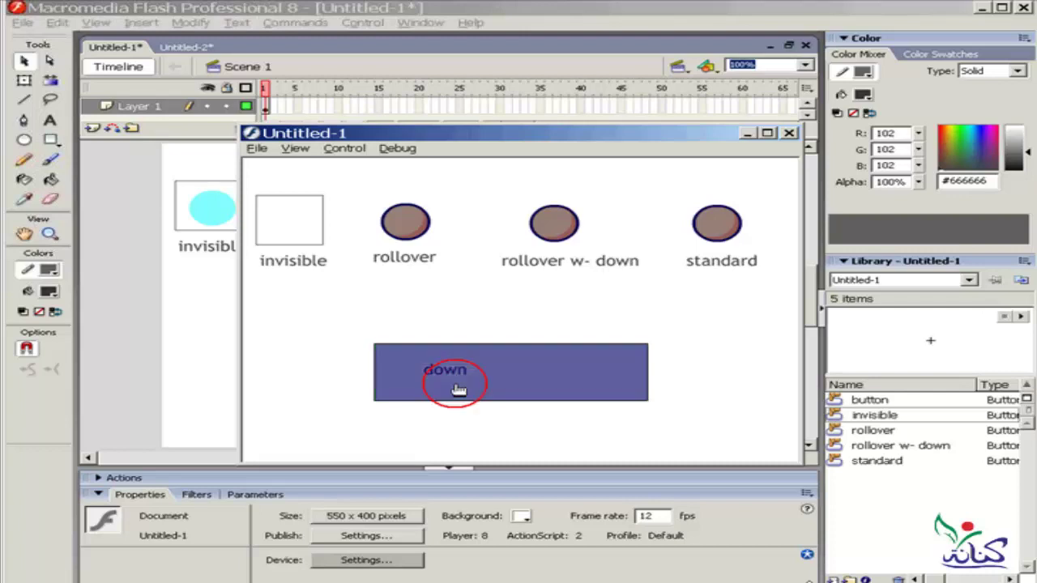
click(458, 391)
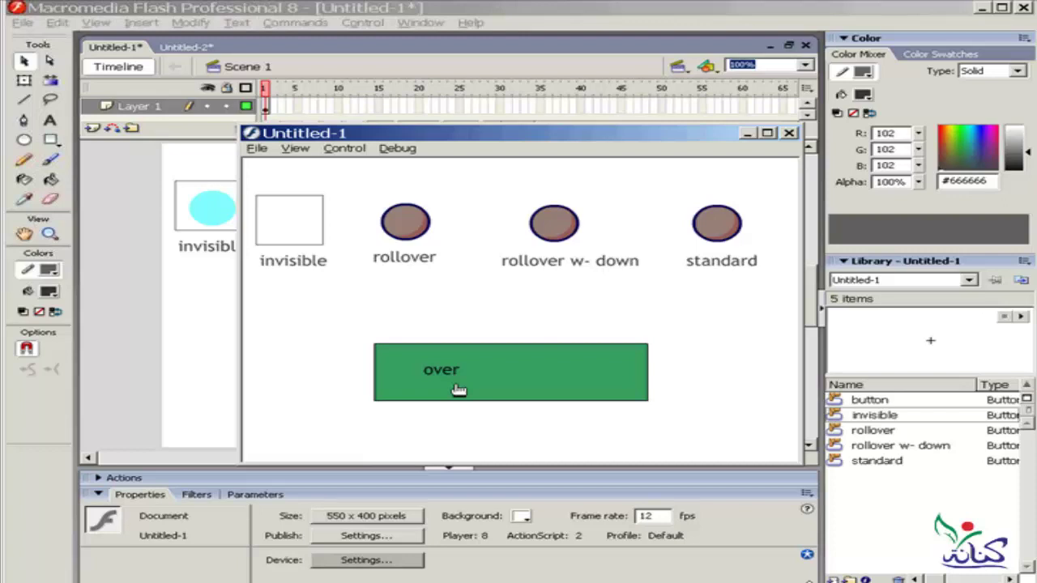
click(458, 390)
click(458, 391)
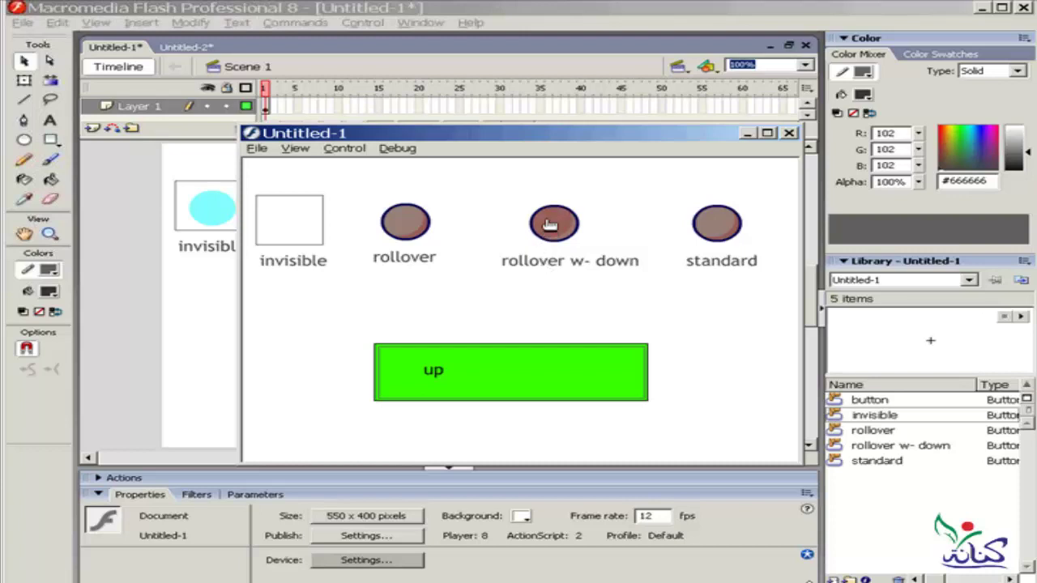
Try the rollover w- down, green and rollover circle buttons in the preview, then close it
click(549, 226)
click(470, 374)
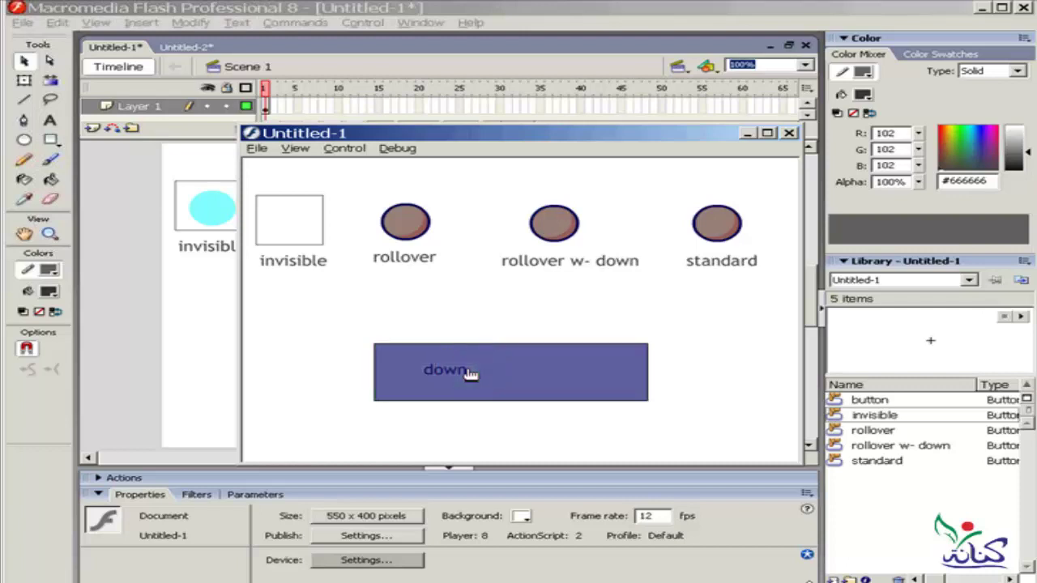
click(551, 232)
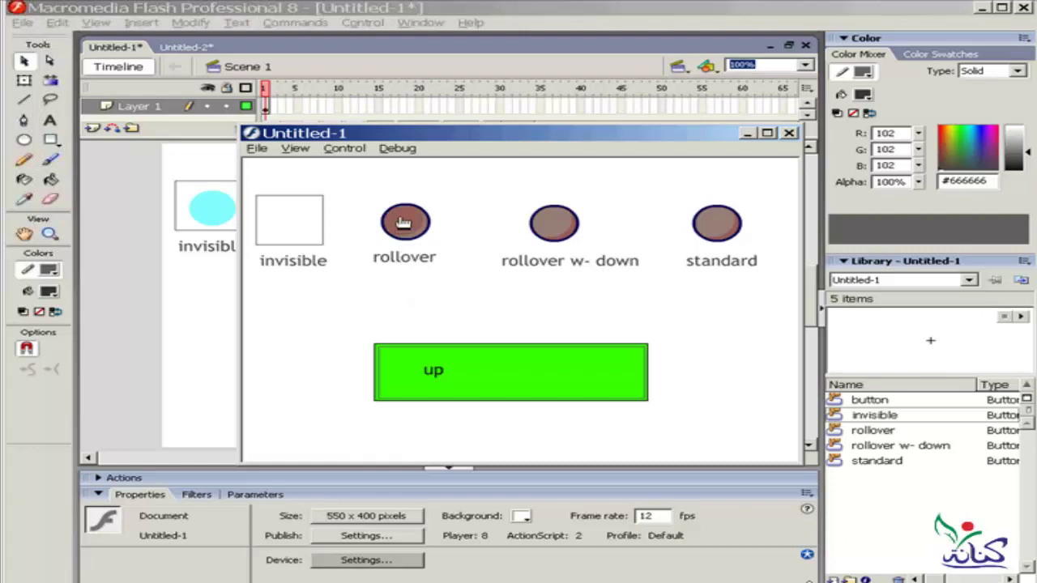
click(403, 223)
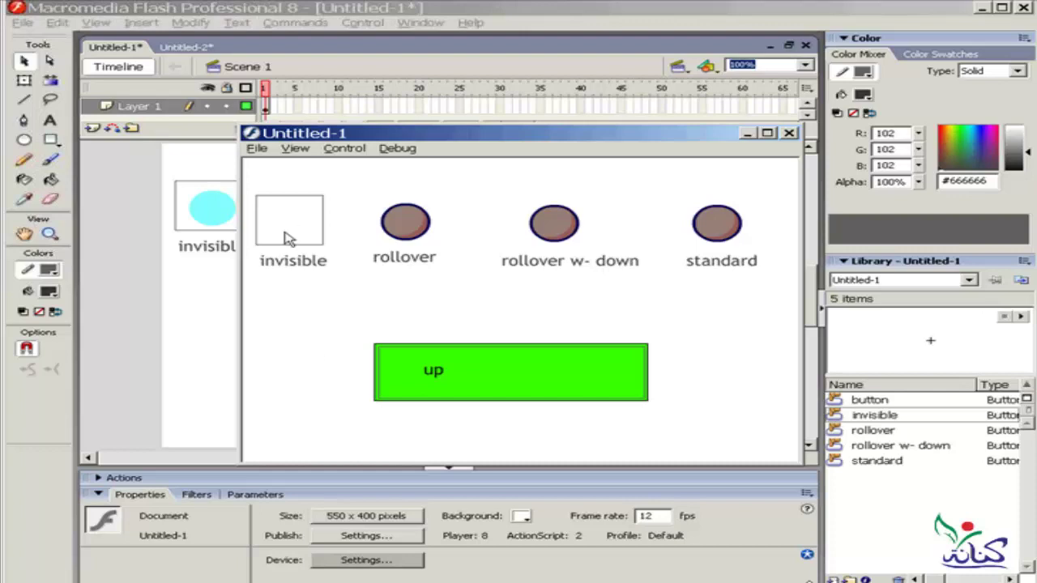
click(788, 132)
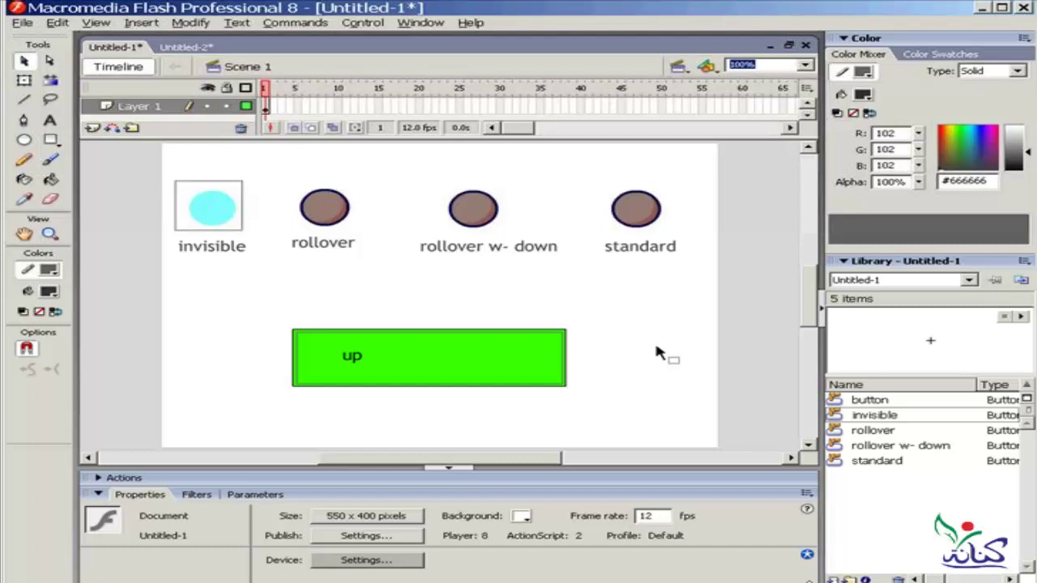
Move the green up button up, just under the round buttons
drag(625, 298, 435, 371)
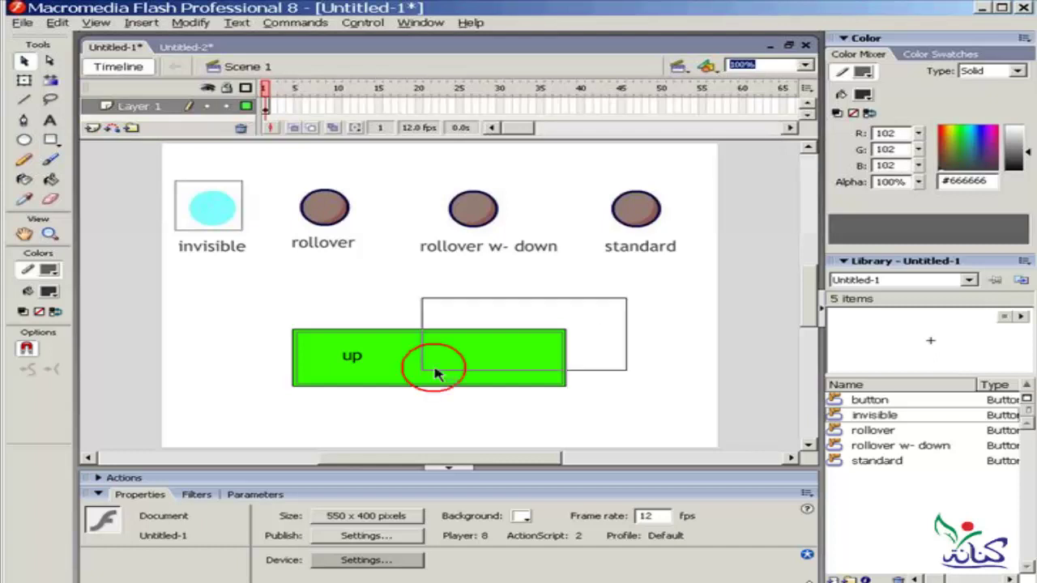
drag(518, 359, 514, 292)
click(518, 345)
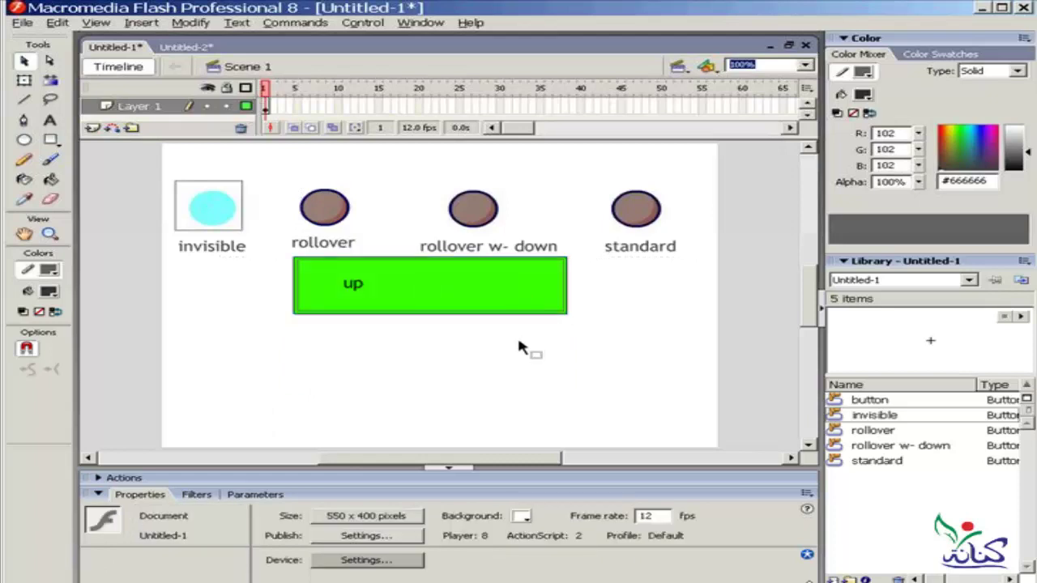
Draw a dark grey rectangle below the green up button
click(51, 140)
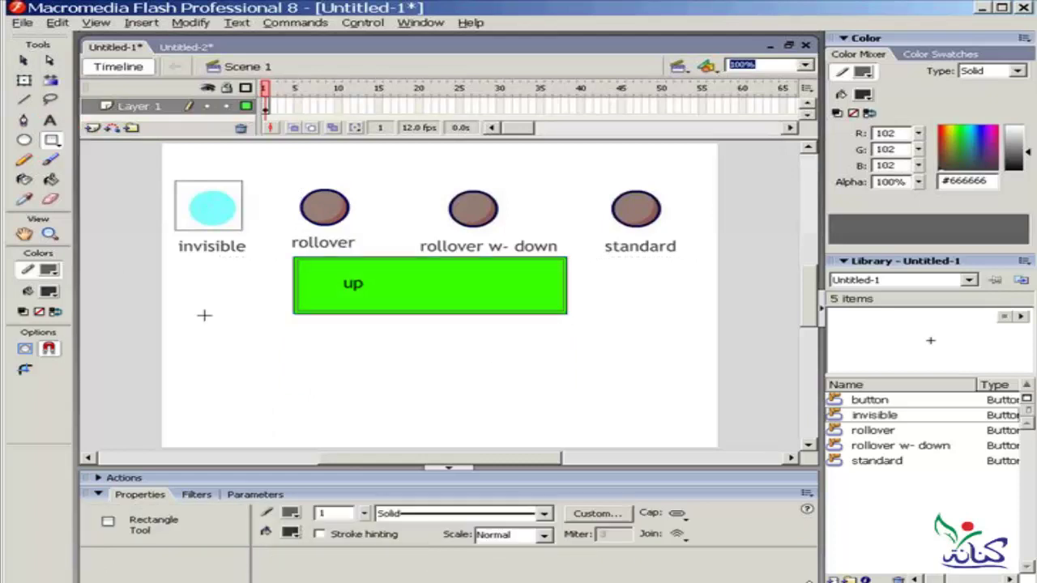
drag(516, 349, 321, 397)
click(23, 60)
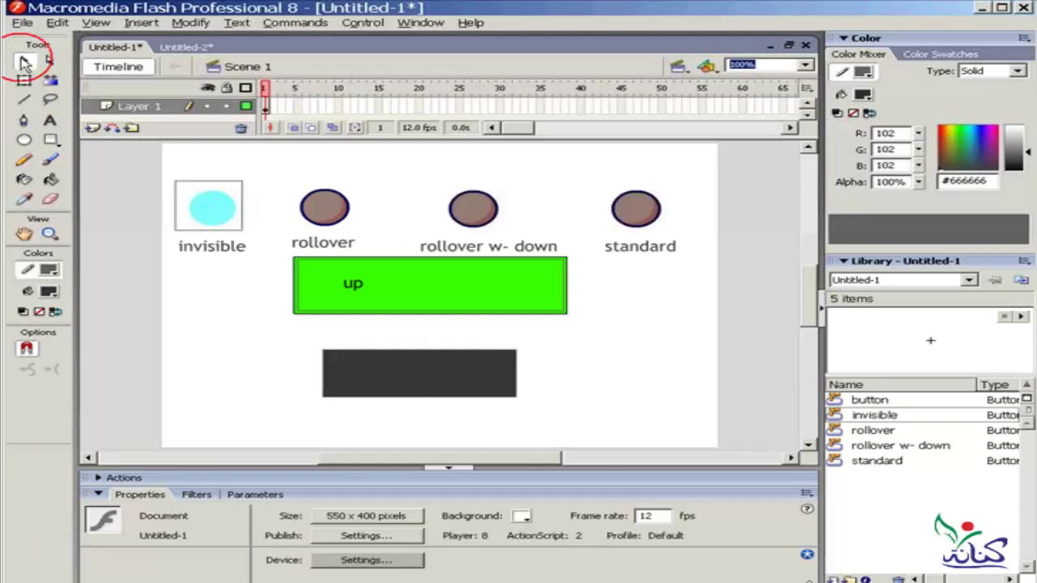
click(428, 368)
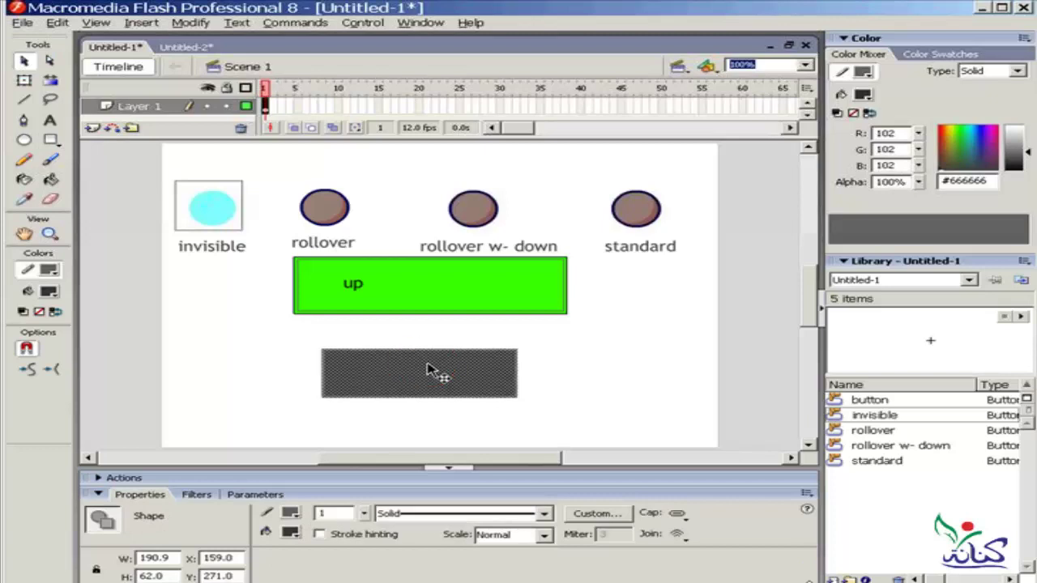
click(571, 365)
Select the whole dark rectangle and start a Button symbol conversion named 'test_put'
drag(571, 333, 288, 425)
key(F8)
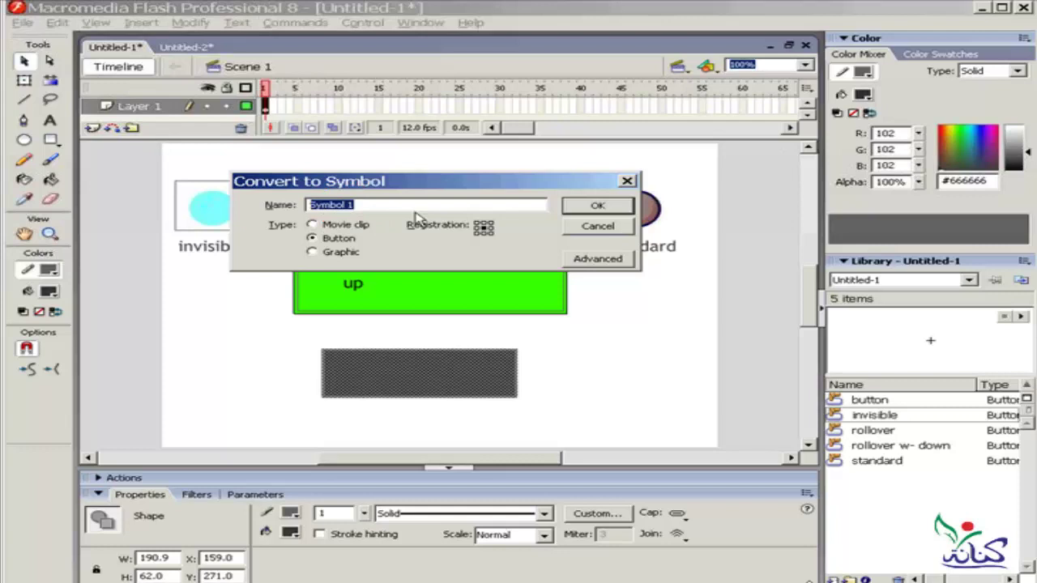
text(tes)
text(t)
text( put)
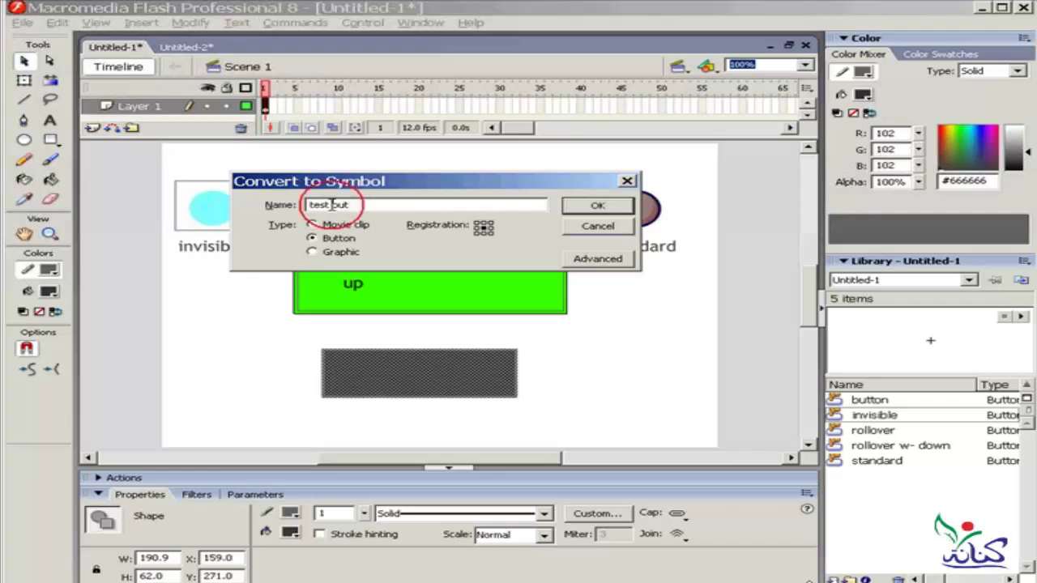
key(BackSpace)
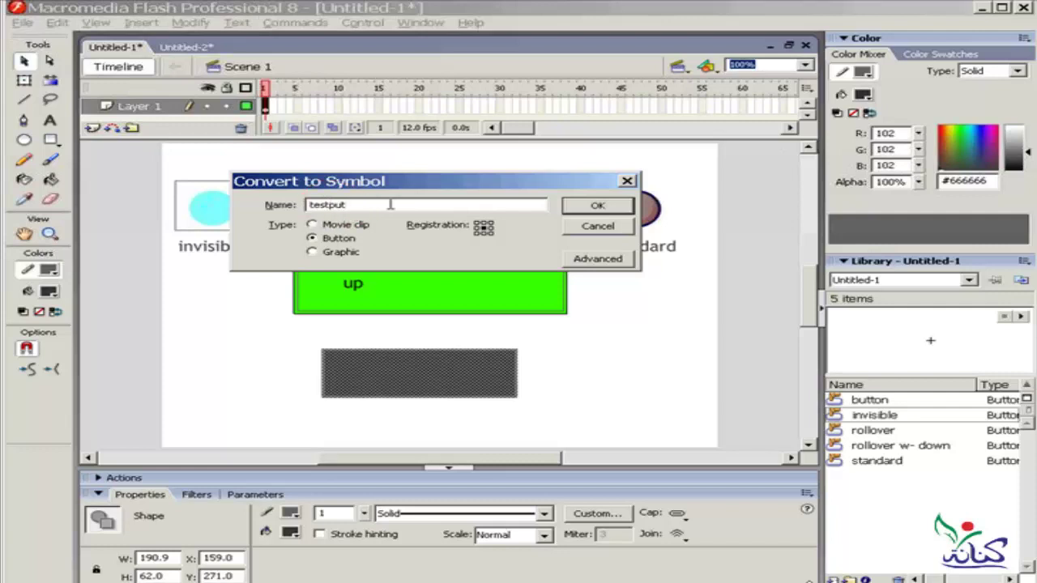
text(_)
key(Delete)
text(p)
Confirm the test_put button symbol and select its new instance on the stage
click(600, 206)
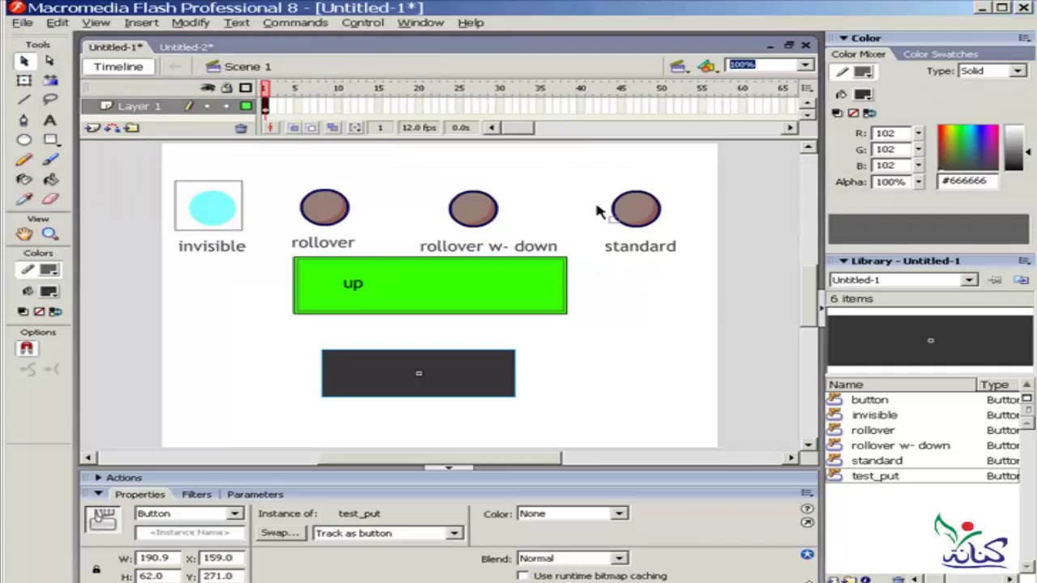
click(596, 400)
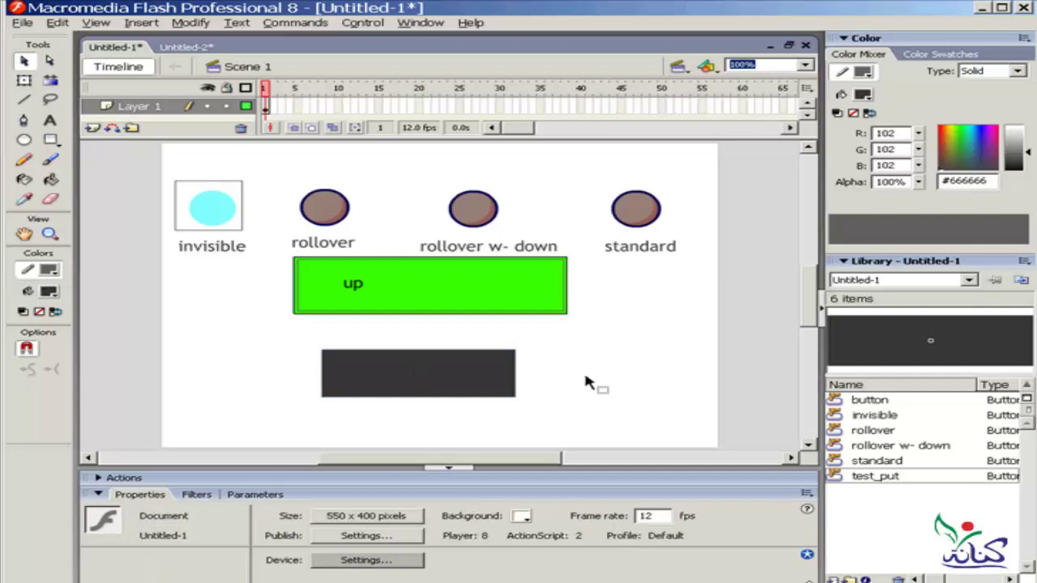
click(405, 378)
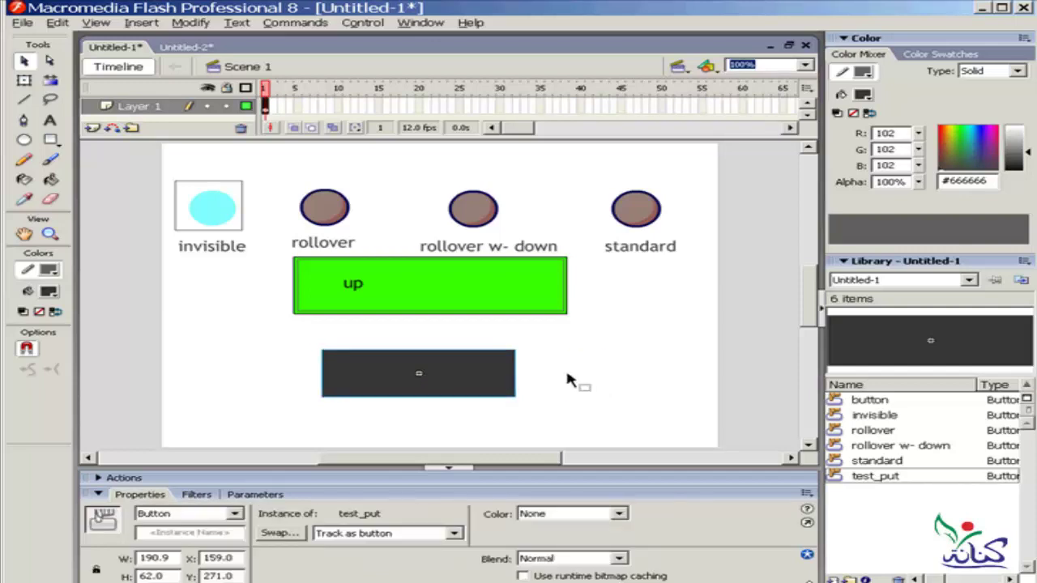
Edit test_put and add keyframes for its Over and Down states
double_click(488, 375)
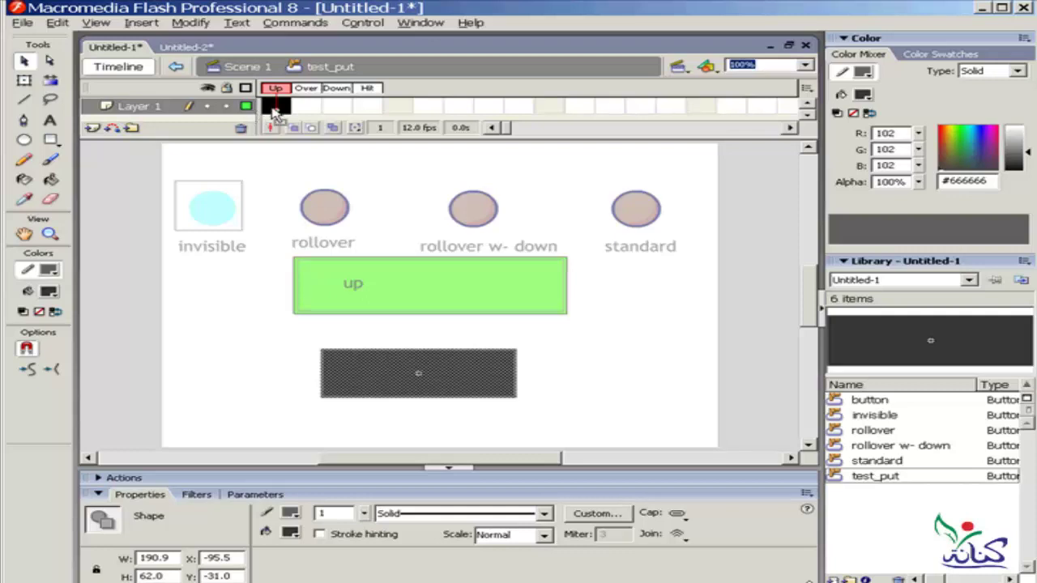
drag(273, 111, 259, 366)
key(F6)
key(F6)
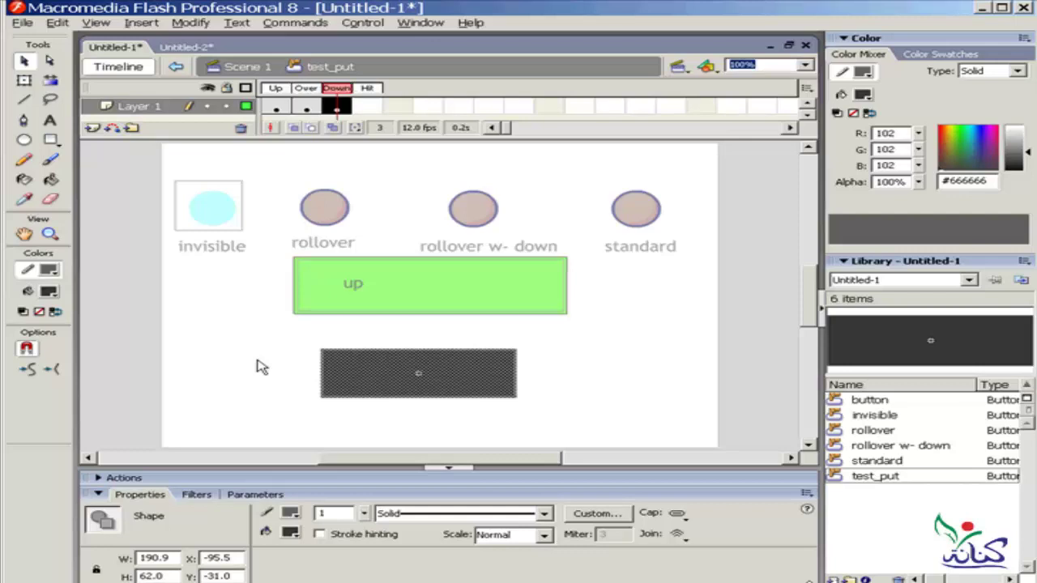
key(F6)
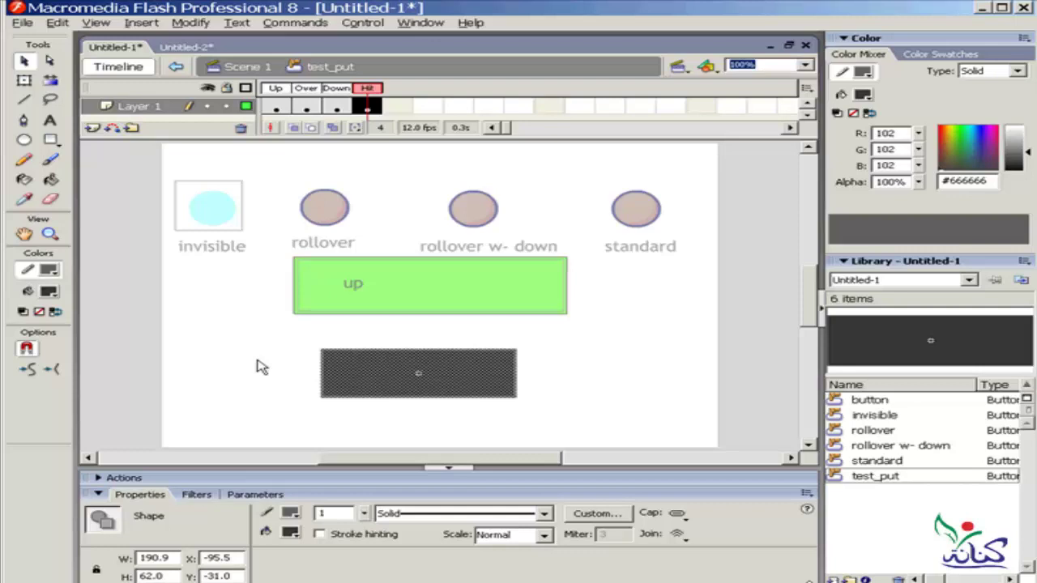
In the Hit frame, draw an oval on the rectangle's left and remove it, leaving a white oval
click(261, 367)
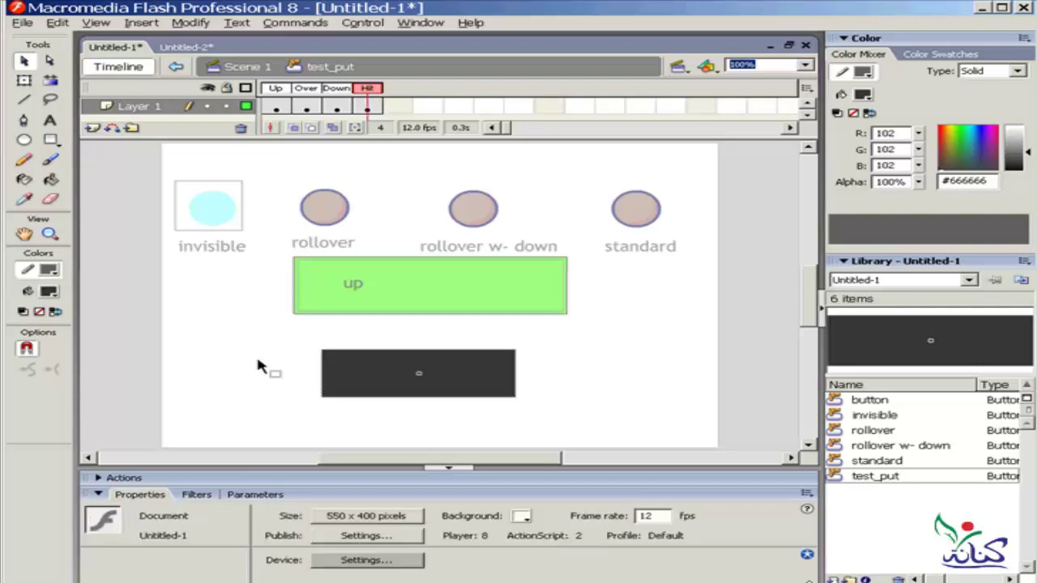
click(467, 378)
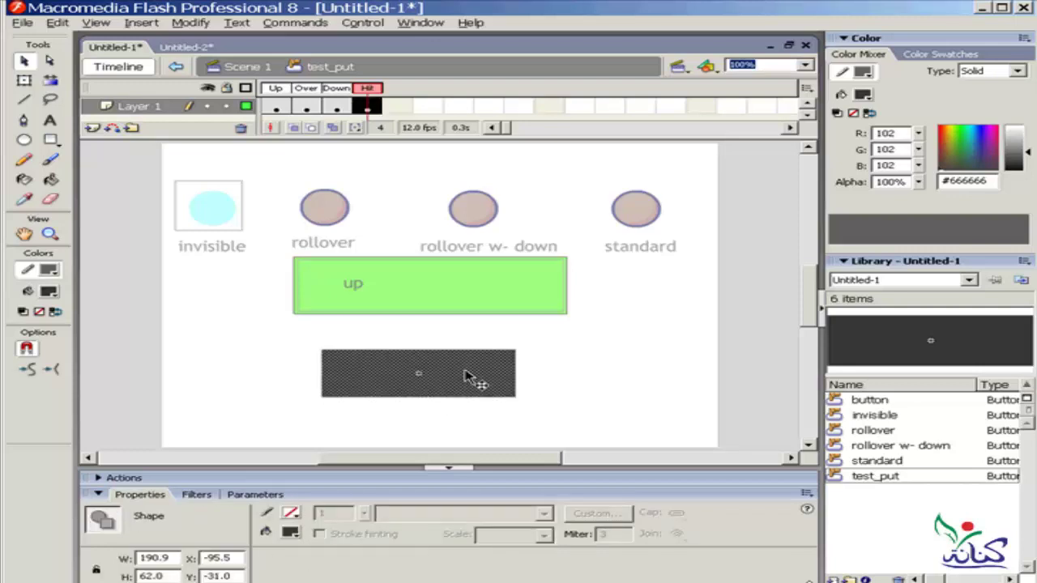
click(24, 141)
drag(392, 364, 332, 386)
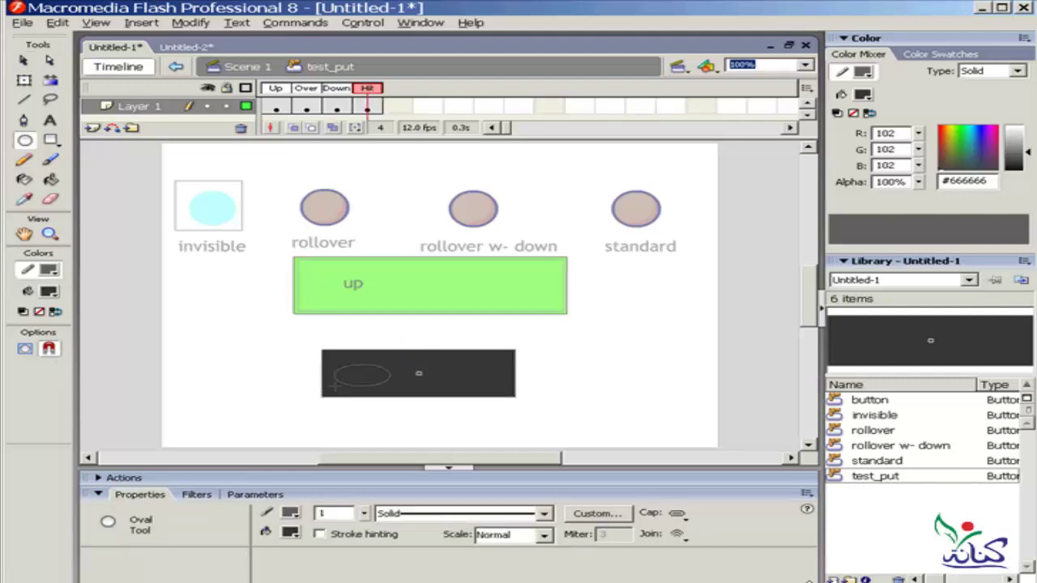
click(22, 61)
click(360, 382)
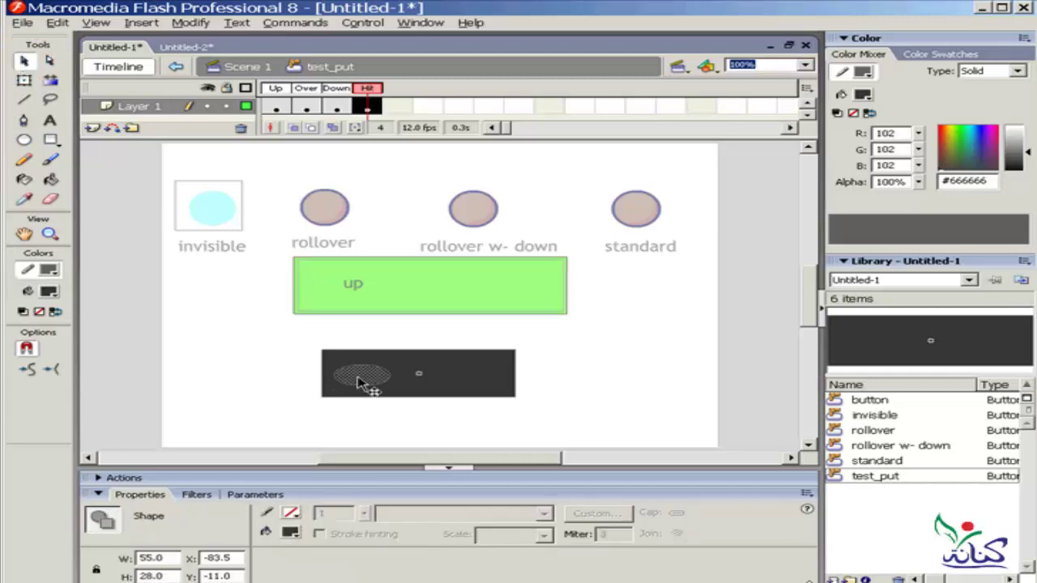
key(ctrl+shift+a)
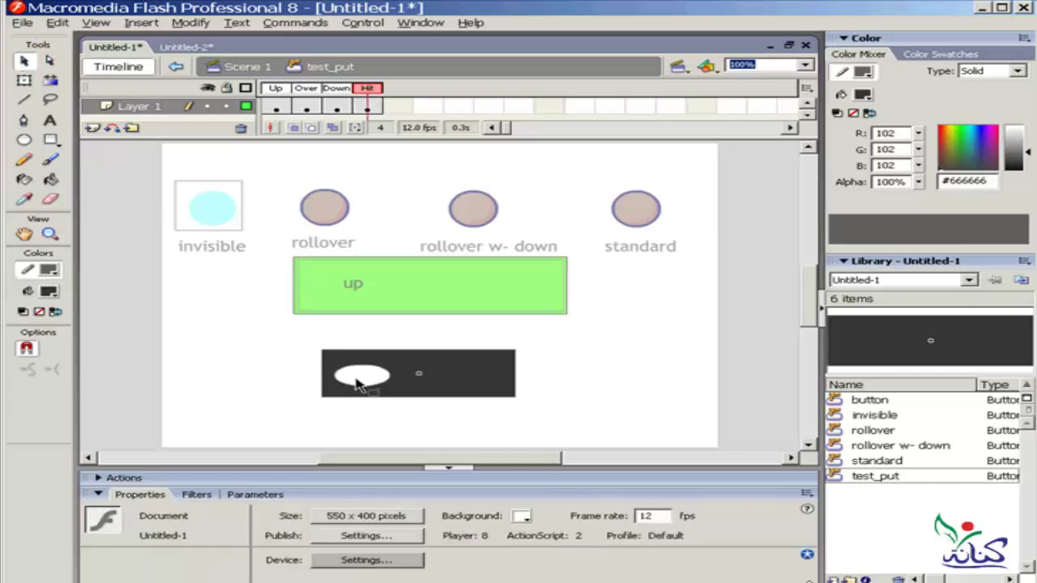
Compare the Down and Hit frames, ending on the Down frame
click(333, 93)
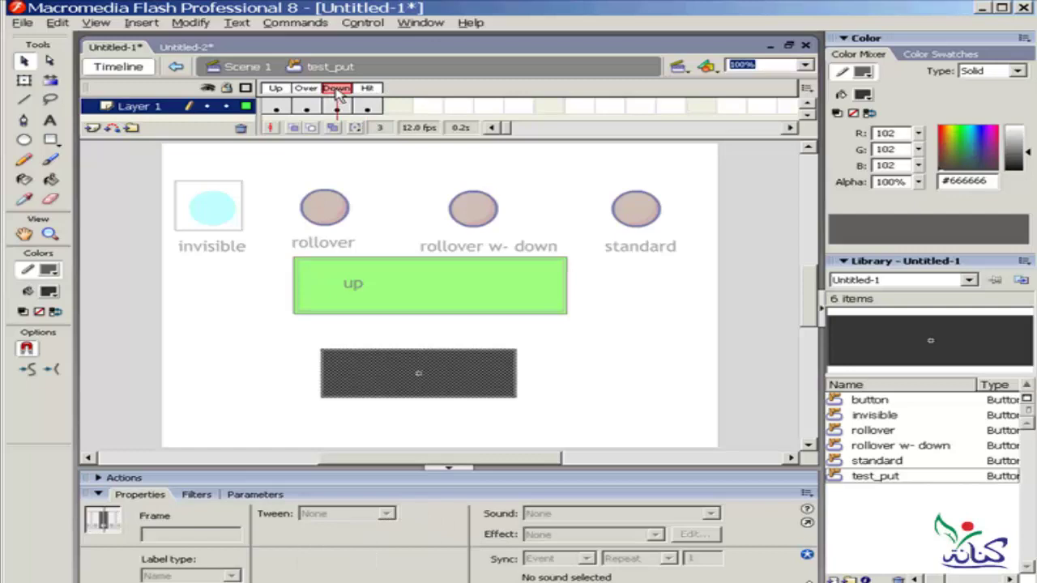
click(368, 90)
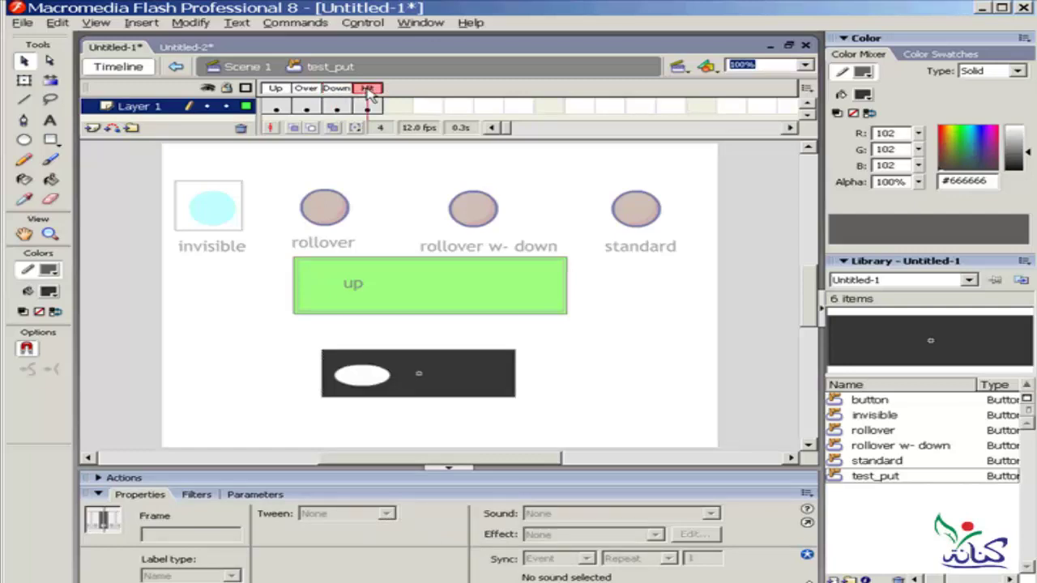
click(337, 91)
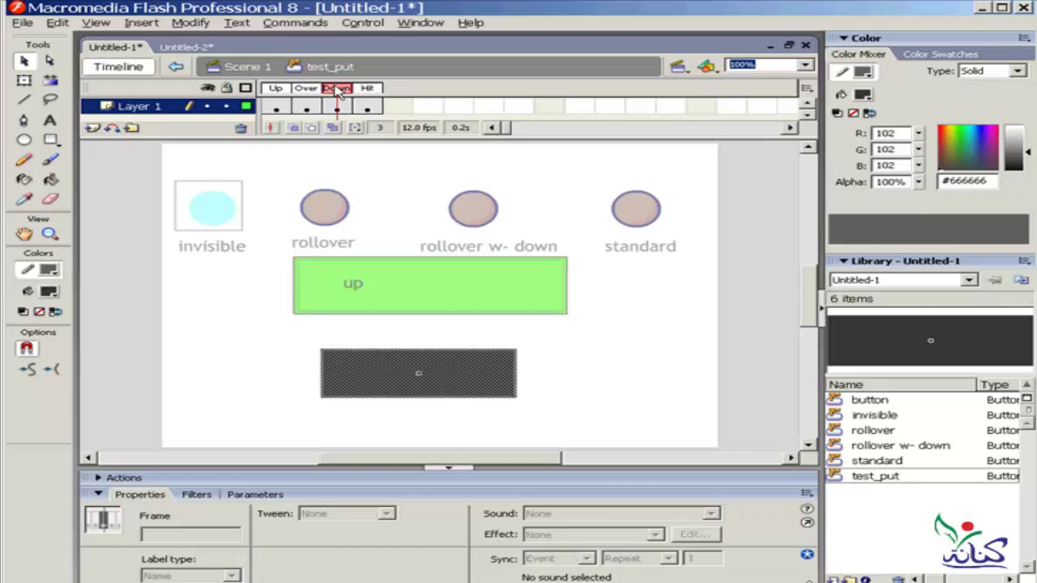
Draw a small white square on the left of the dark rectangle and clear the selection
click(50, 140)
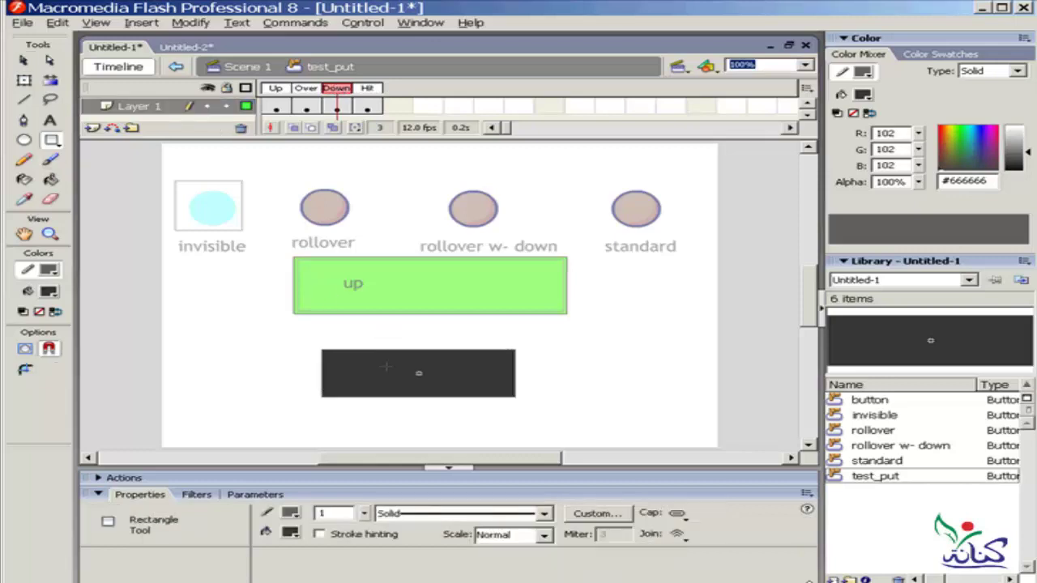
drag(394, 359, 337, 388)
key(v)
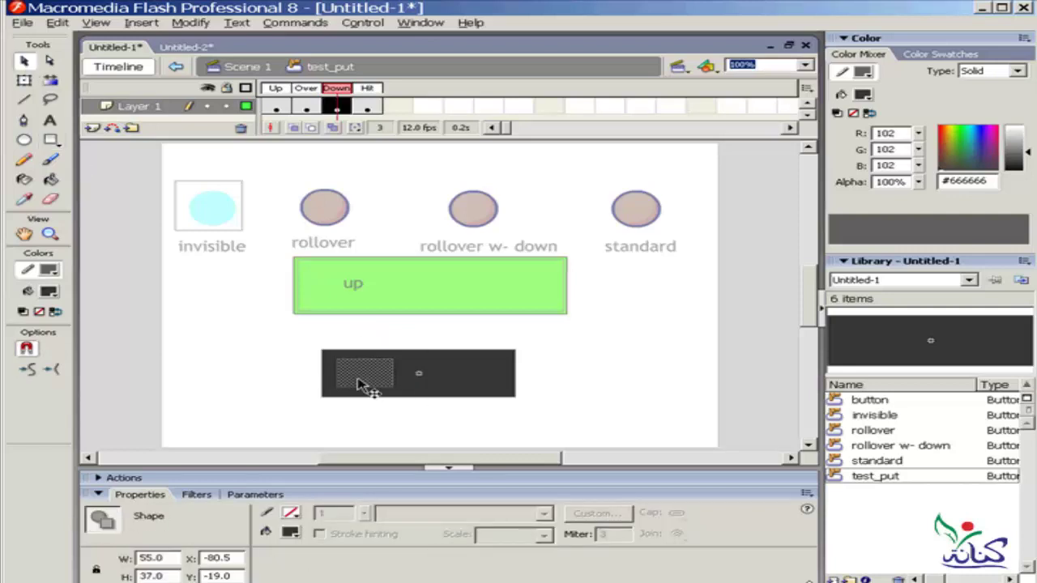
key(Escape)
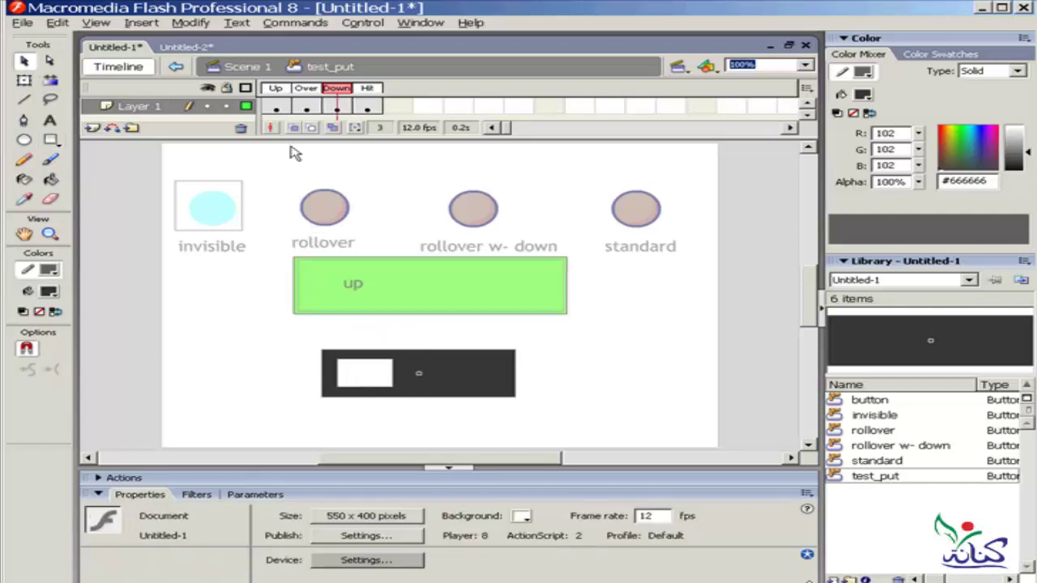
In the Over frame, draw a small square on the dark button's right side and fill it #9CFF7B
click(305, 107)
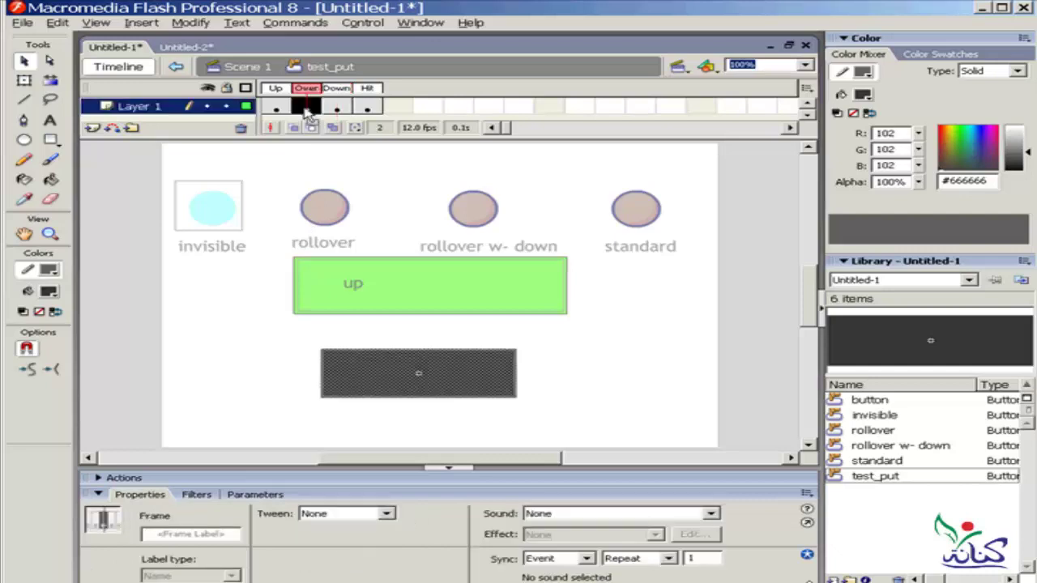
click(52, 143)
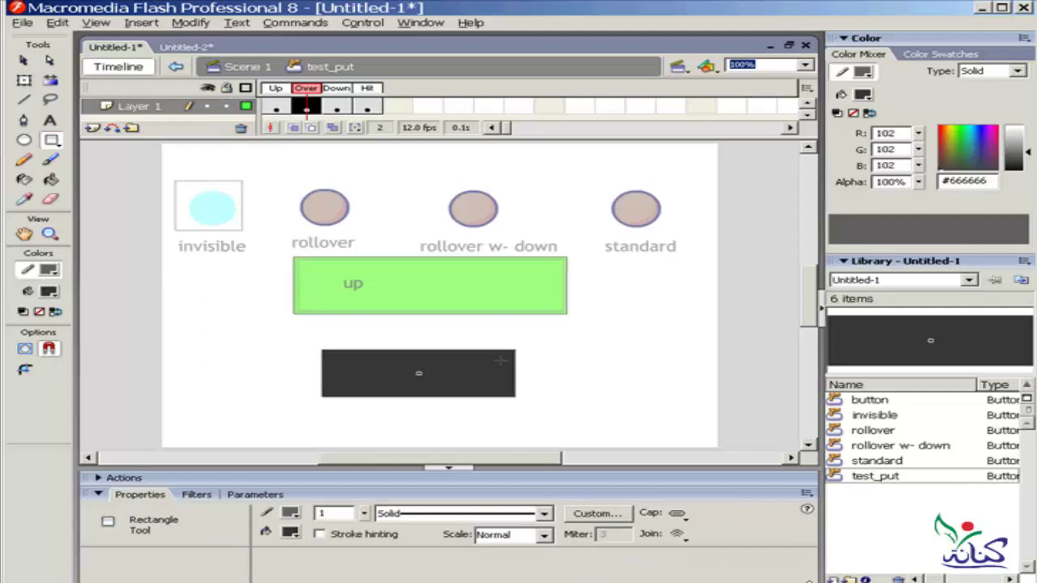
drag(475, 378, 446, 386)
click(23, 61)
click(478, 381)
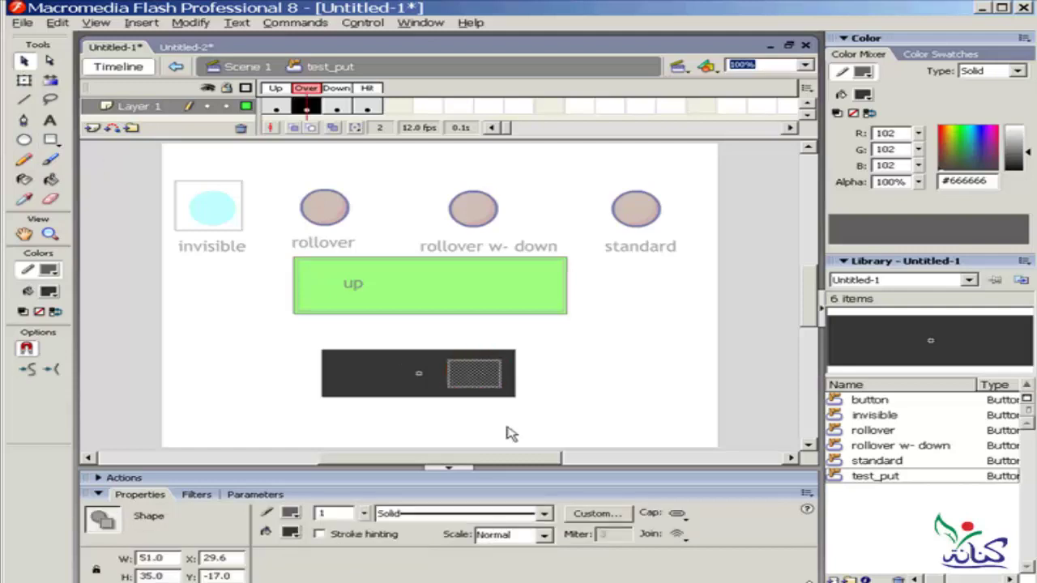
click(290, 532)
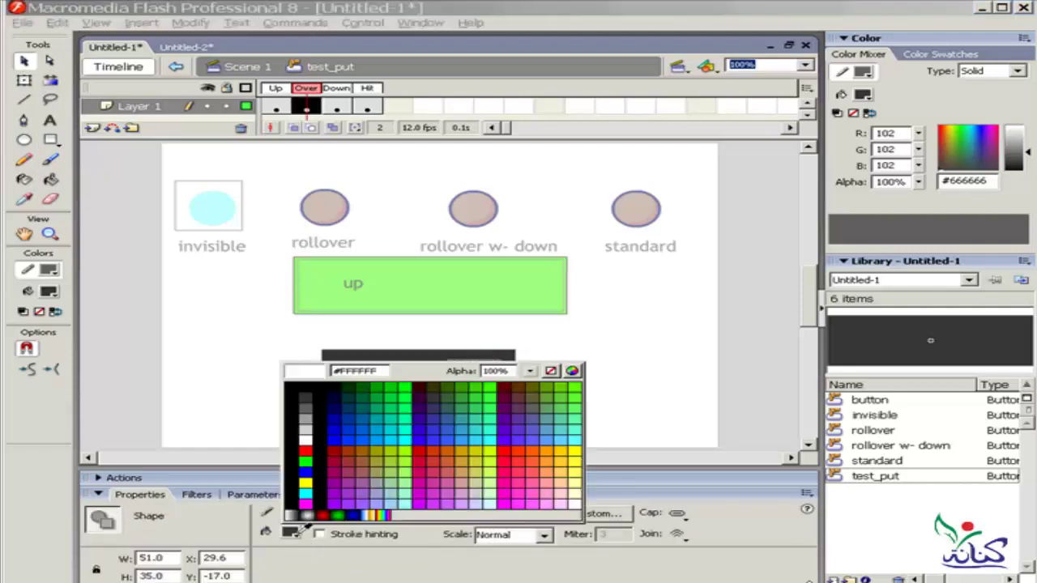
click(399, 293)
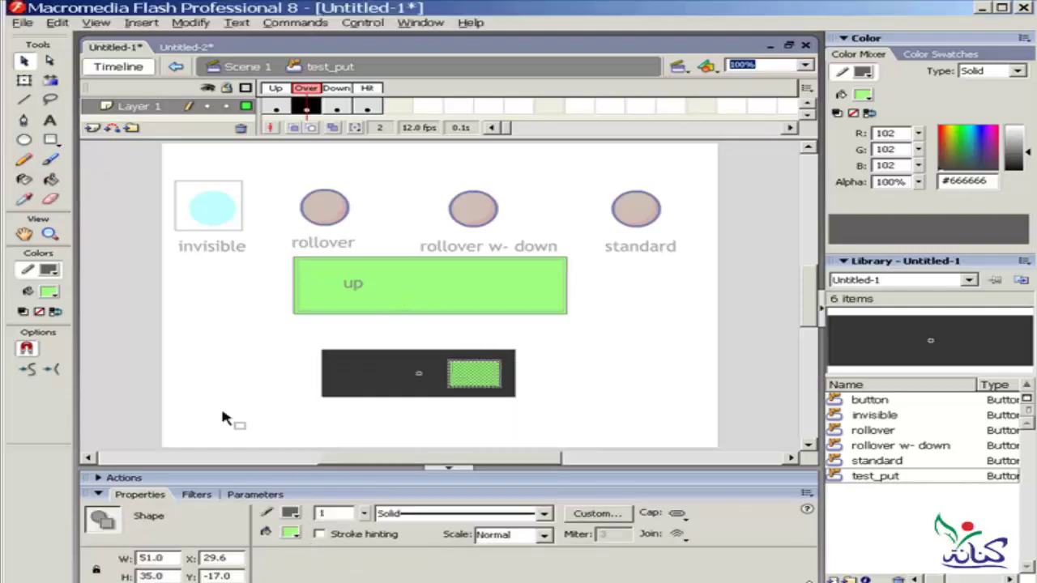
click(242, 408)
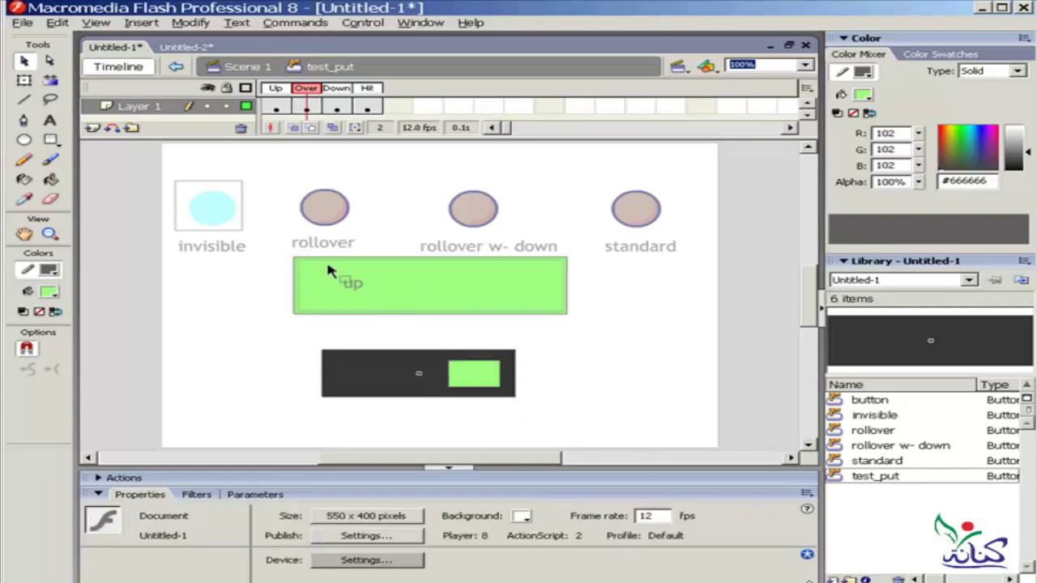
click(274, 108)
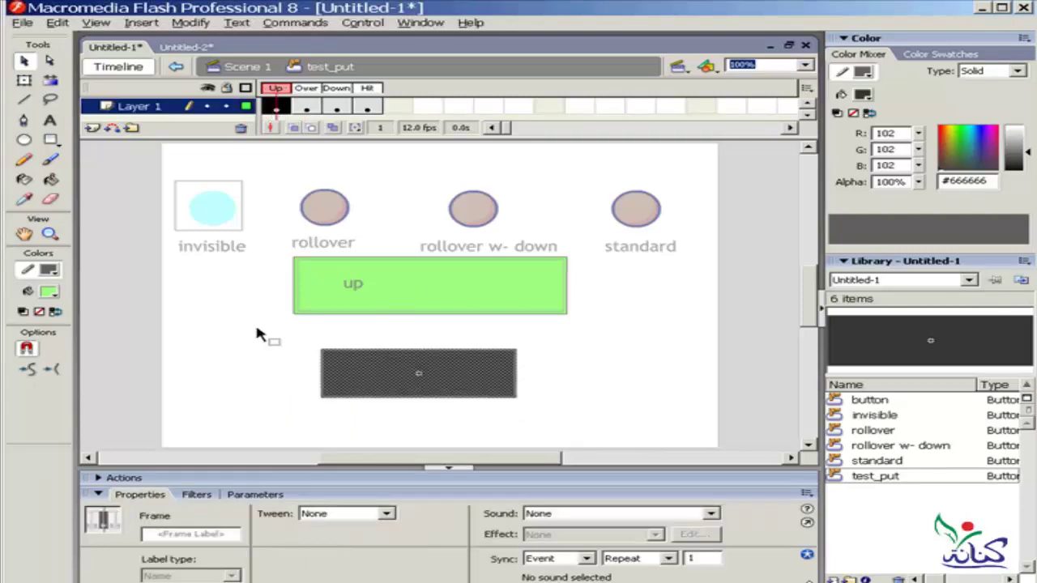
Return to Scene 1, deselect everything, and launch Test Movie with Ctrl+Enter
click(243, 67)
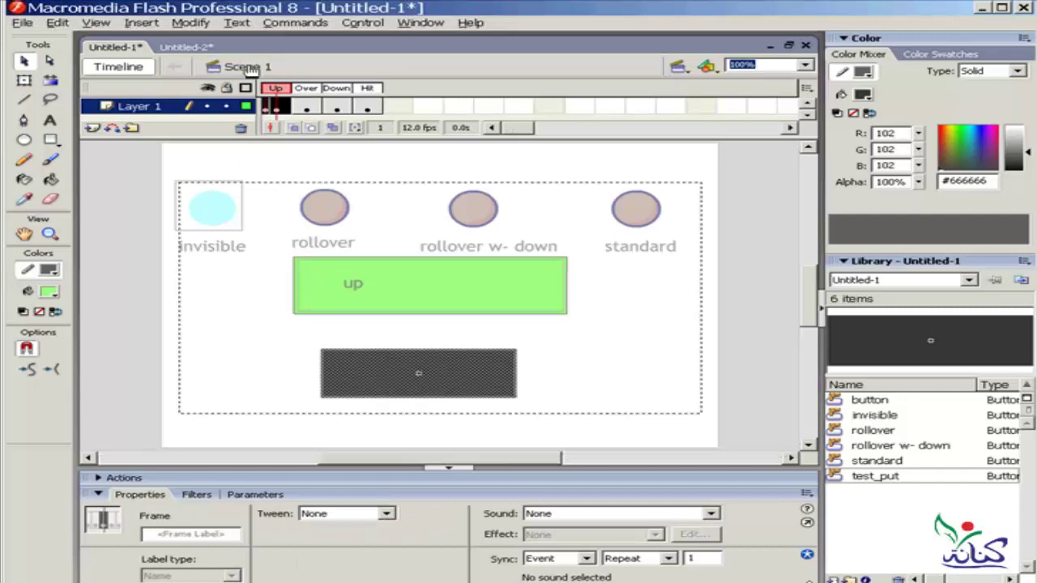
click(645, 354)
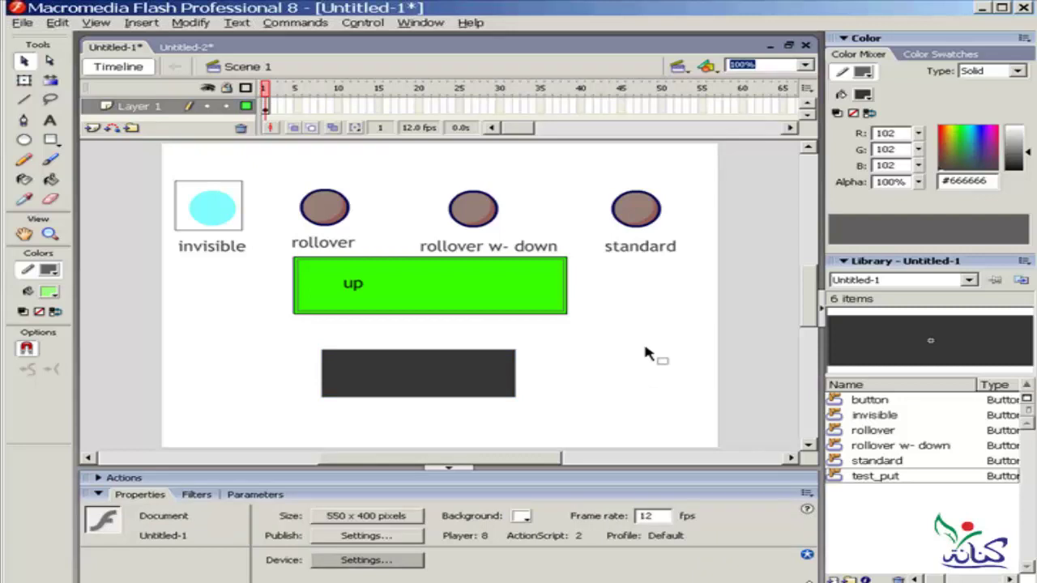
key(ctrl+Return)
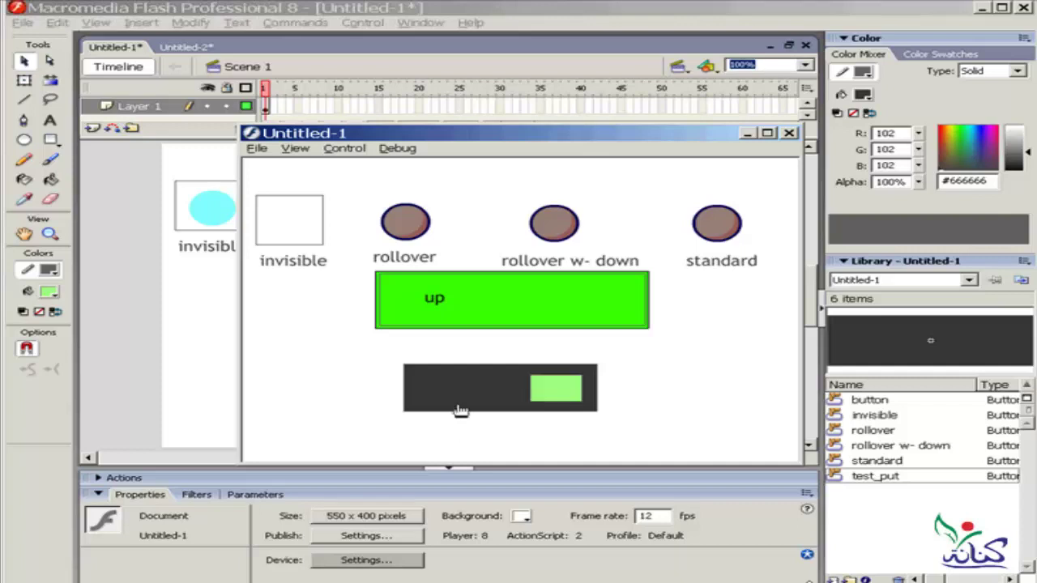
Hover over and repeatedly press the dark button to check its green Over and white Down states
click(456, 401)
click(462, 381)
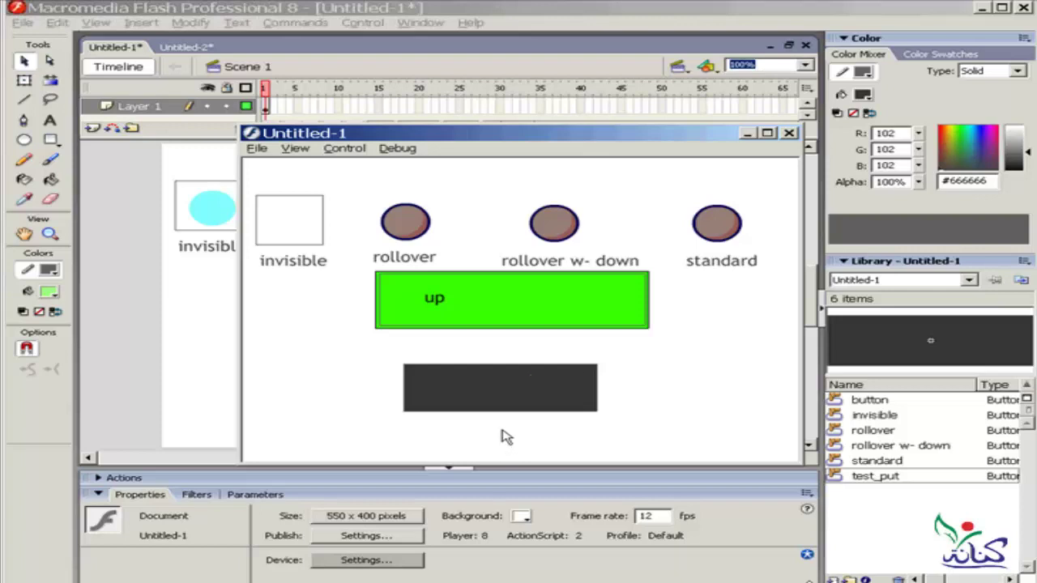
click(497, 392)
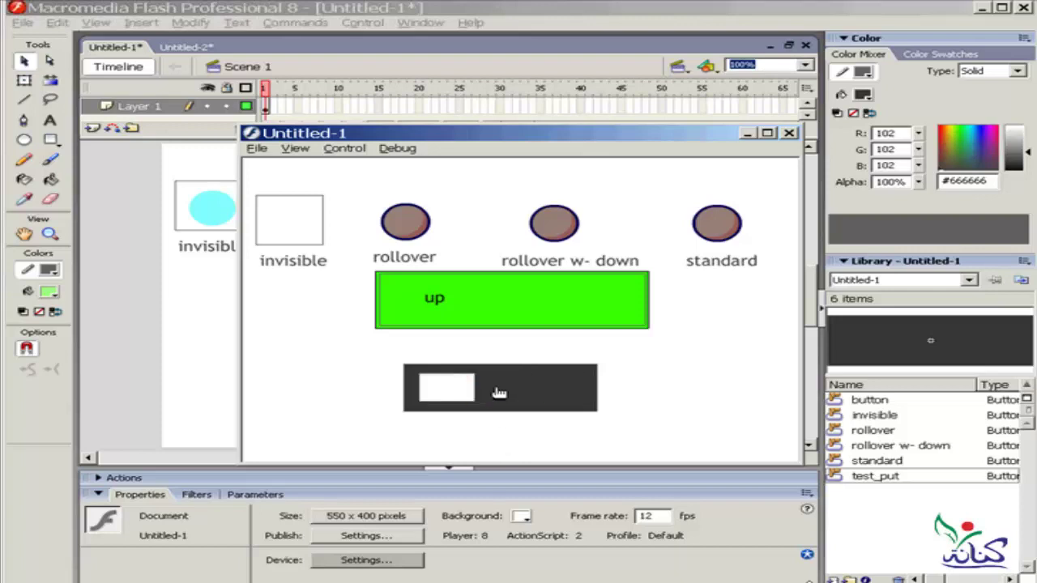
click(498, 392)
click(499, 392)
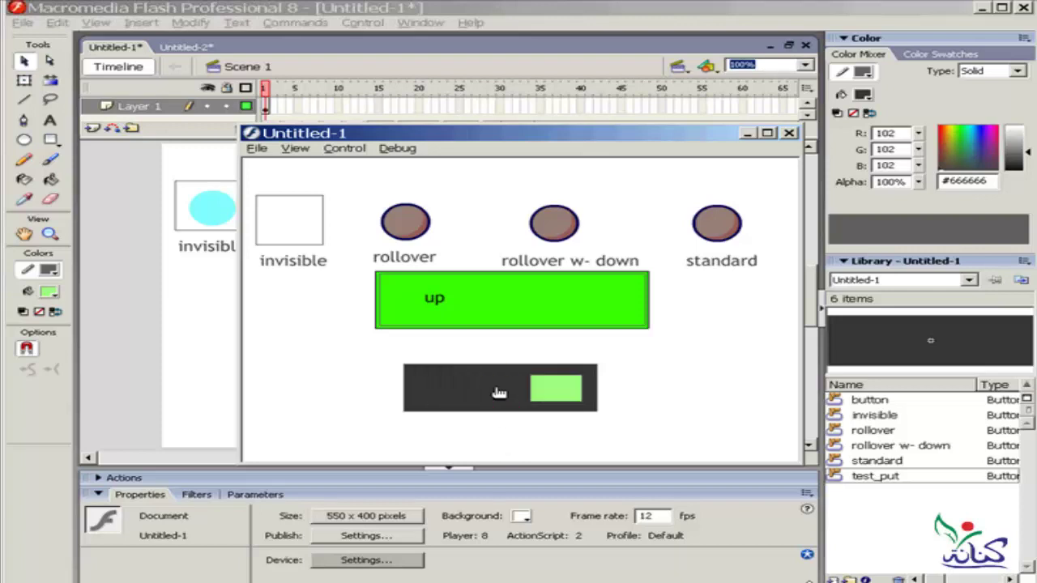
click(499, 392)
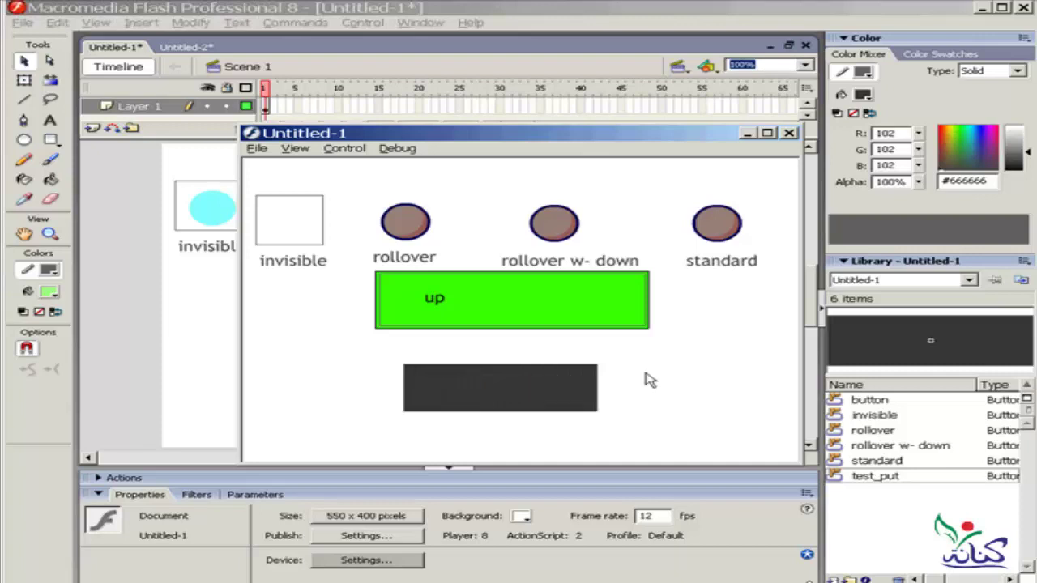
Close the test player and edit test_put, viewing its Hit frame's white oval
click(788, 133)
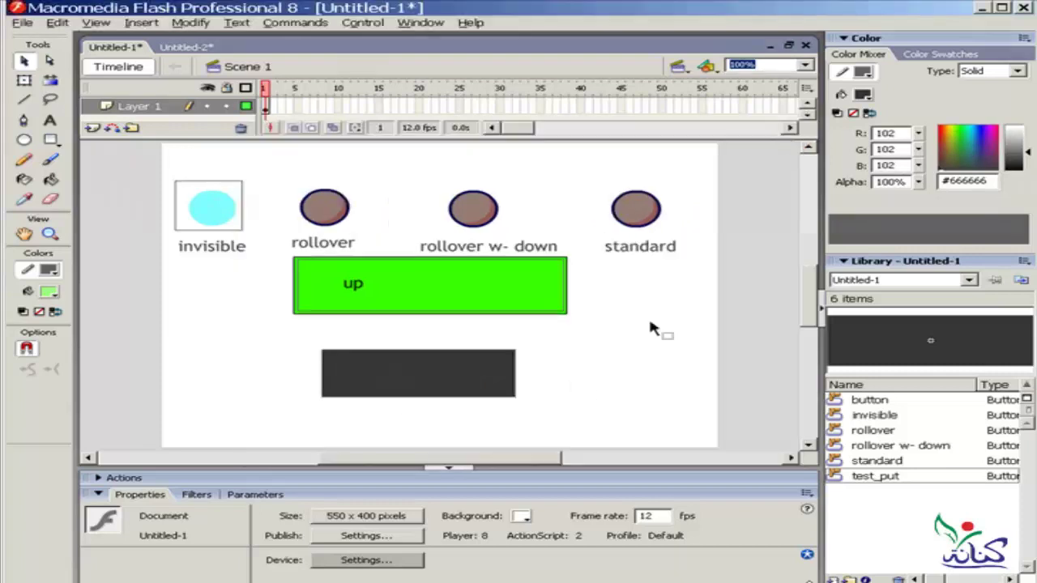
click(458, 374)
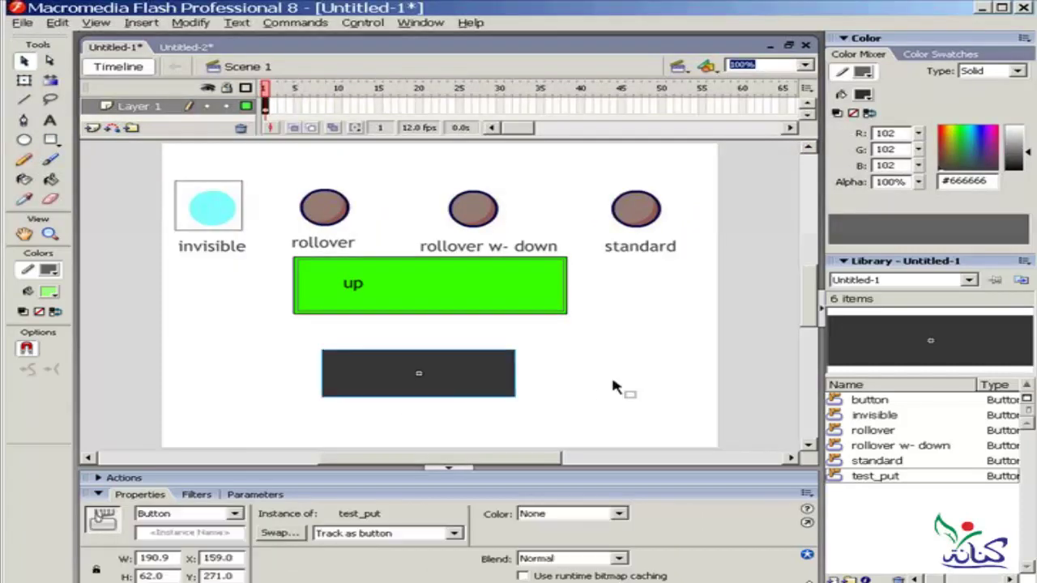
click(518, 384)
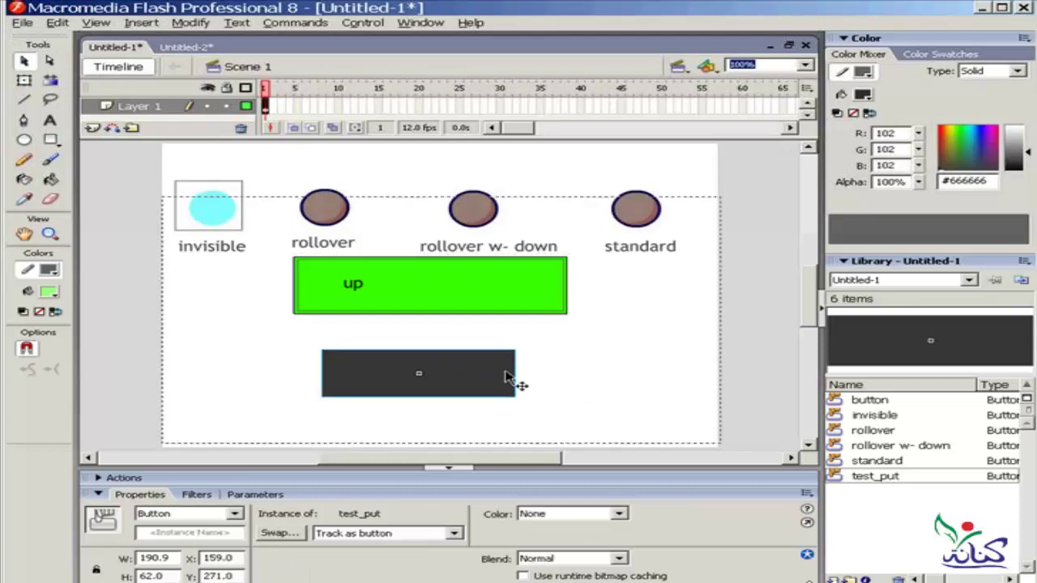
double_click(504, 384)
click(368, 106)
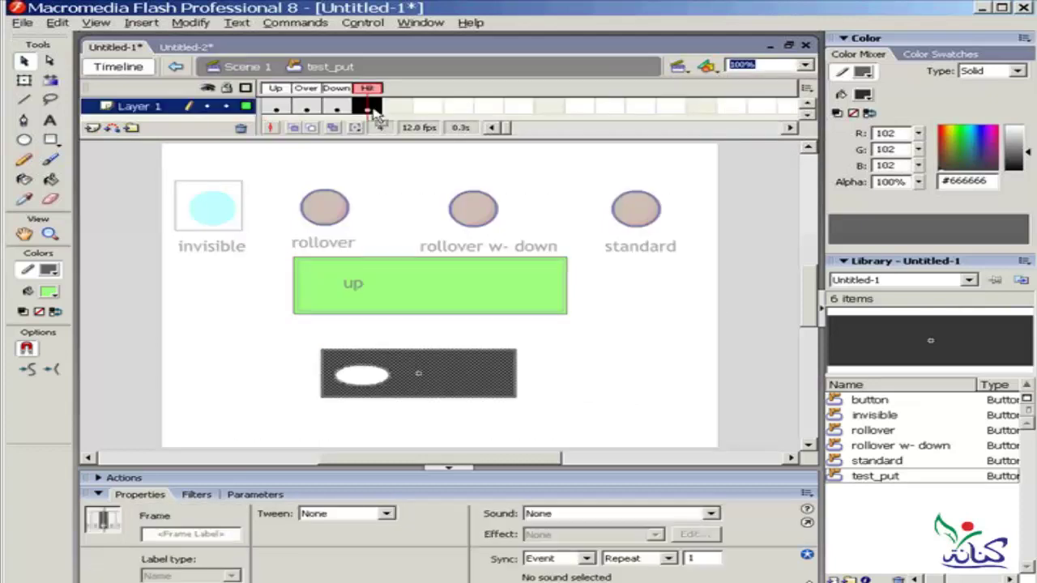
click(636, 378)
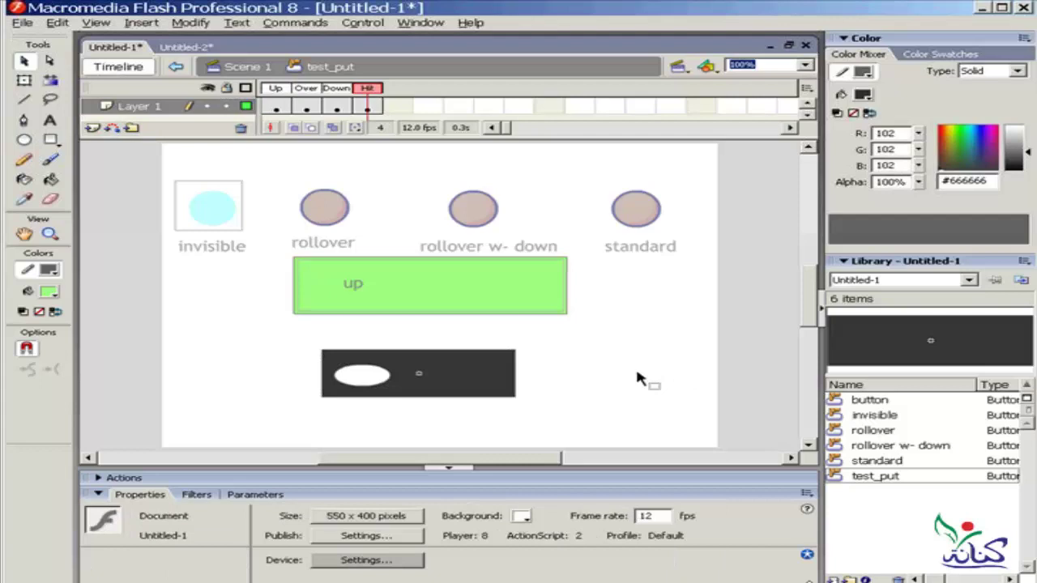